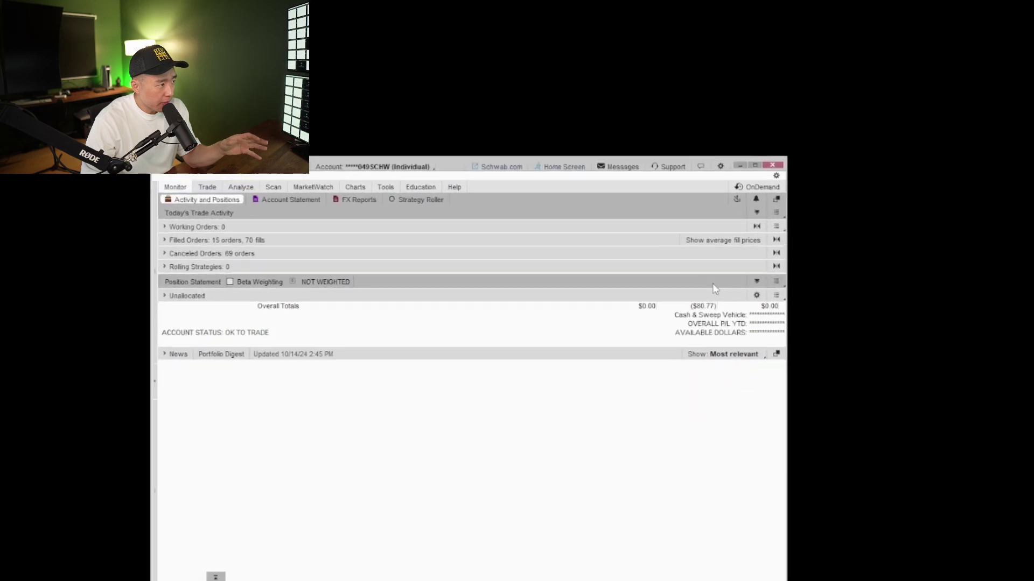
Step: Open the application settings and review the general Account, Orders, Positions and Active Trader sections
click(718, 170)
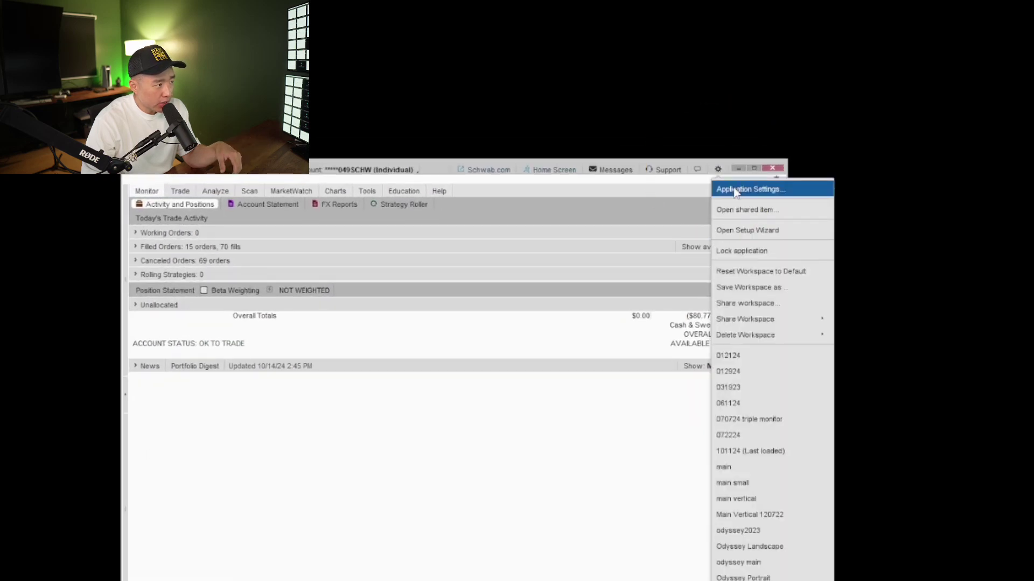
click(735, 189)
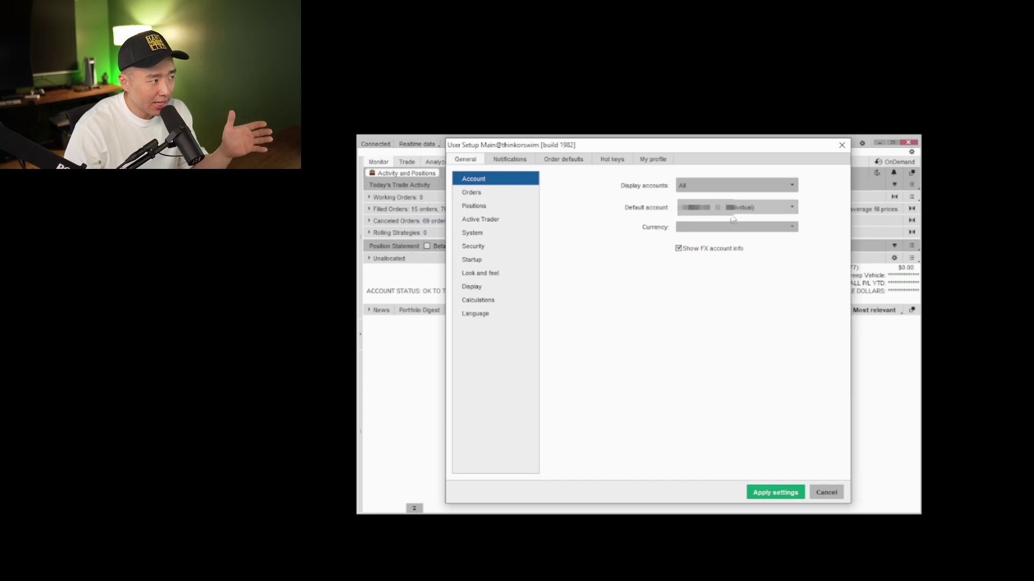
click(499, 195)
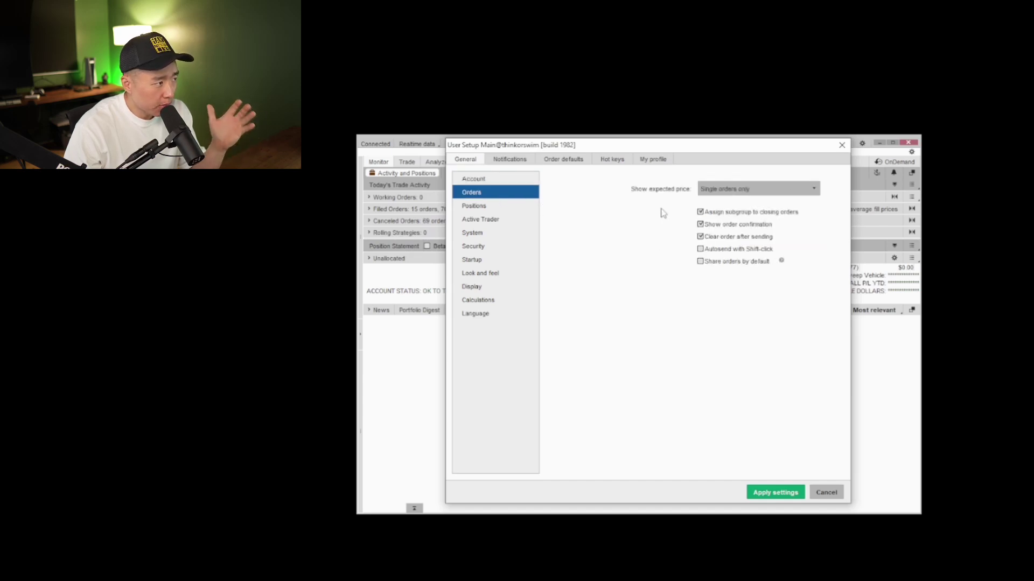
click(493, 206)
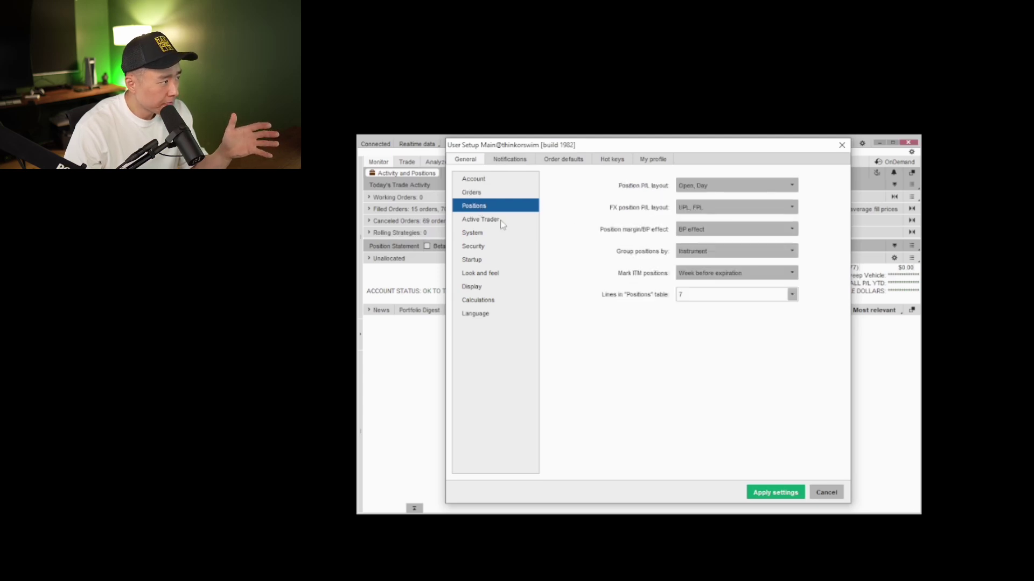
click(480, 219)
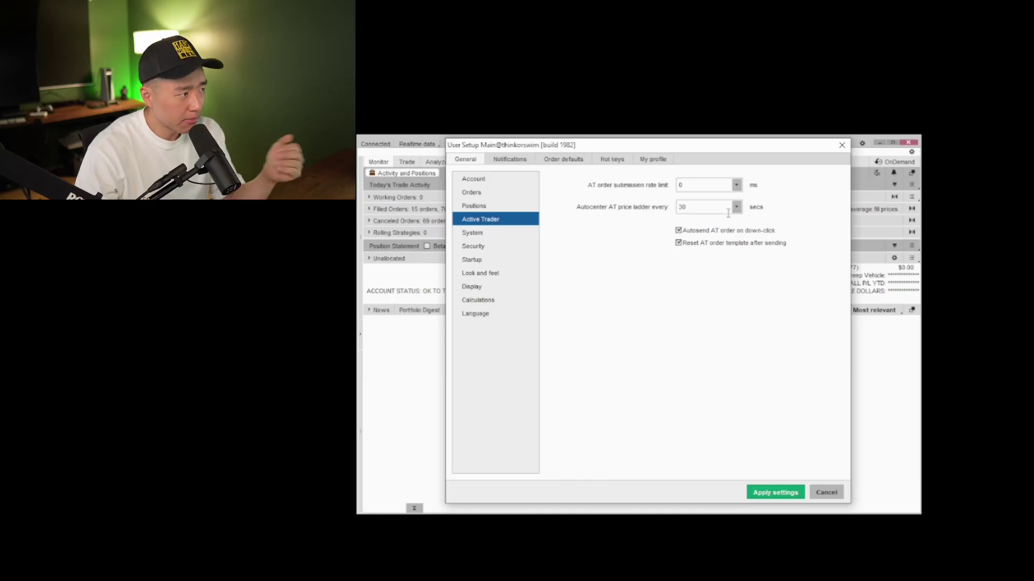
Step: Review the general System settings, including the available quote speed options
click(509, 235)
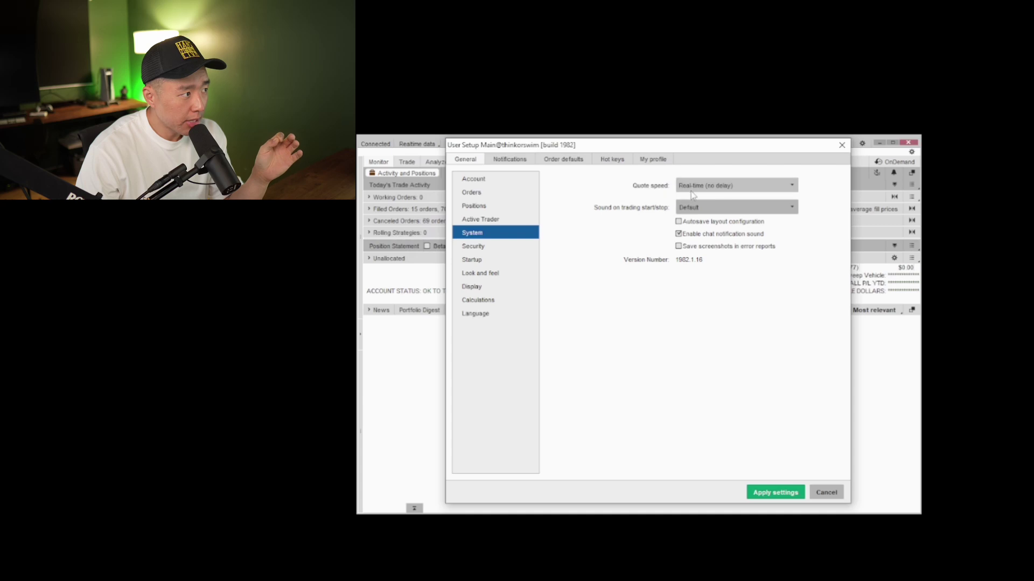
click(736, 189)
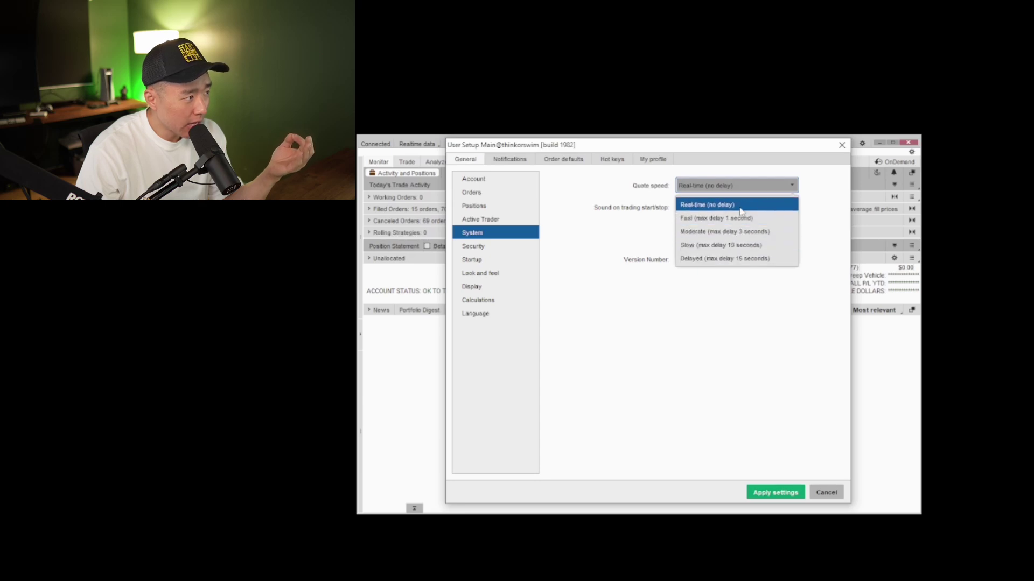
click(575, 194)
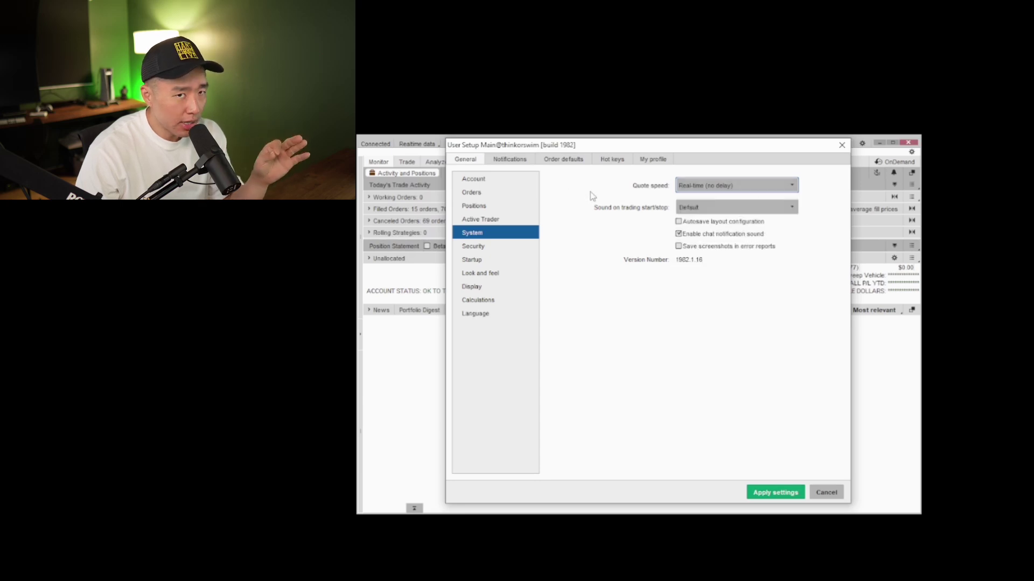
Step: Review the general Security, Startup, and Look and feel settings
click(496, 249)
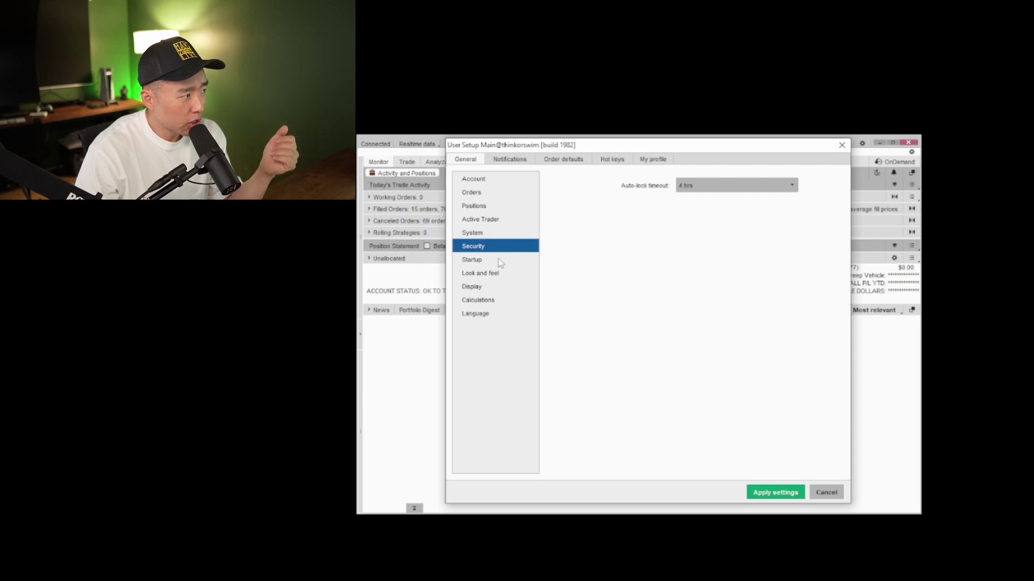
click(500, 261)
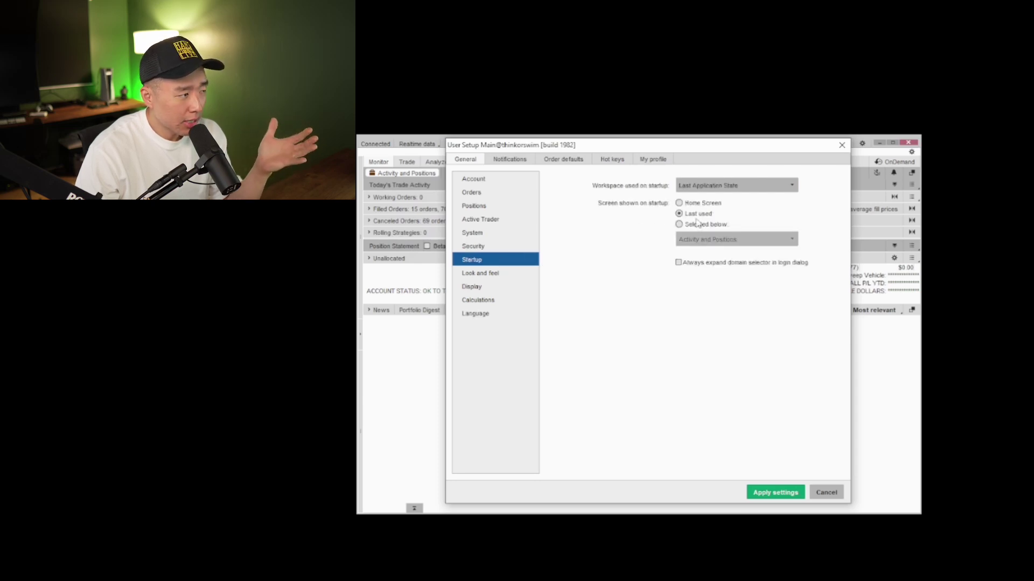
click(481, 275)
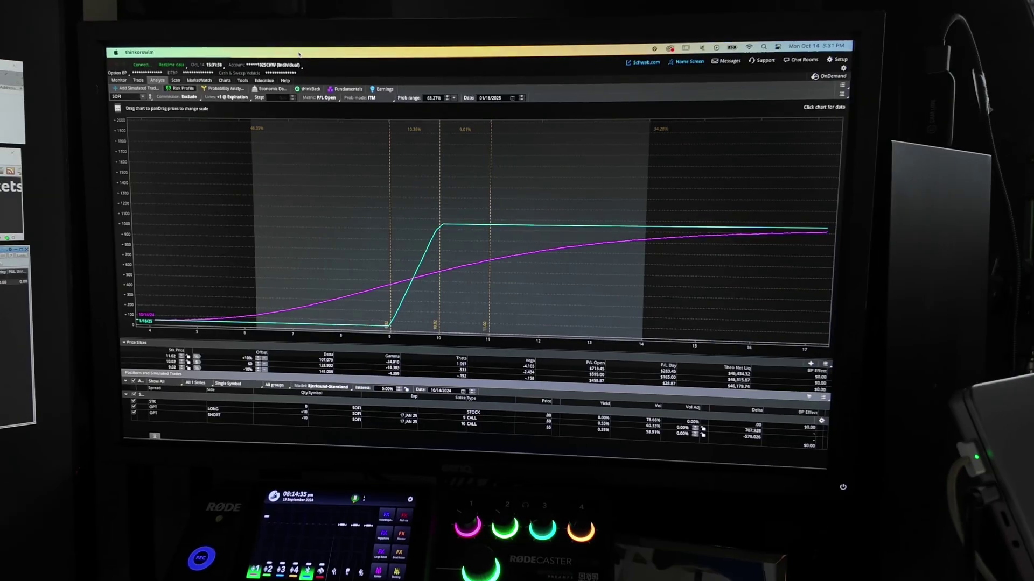
Step: Look through the Trade page's option chain, the Analyze page's risk profile and the Charts page
click(136, 81)
mouse_move(154, 93)
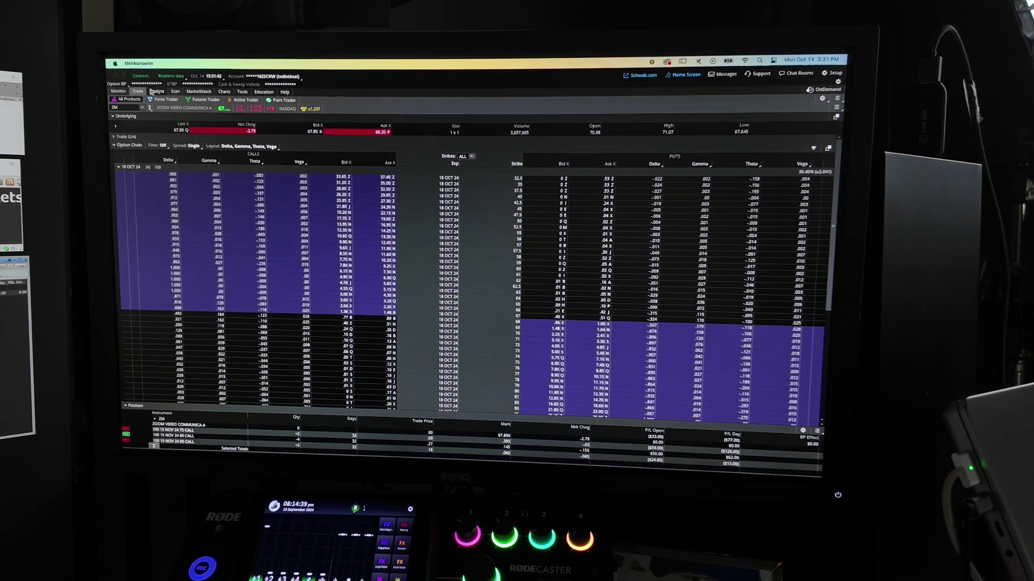
click(155, 91)
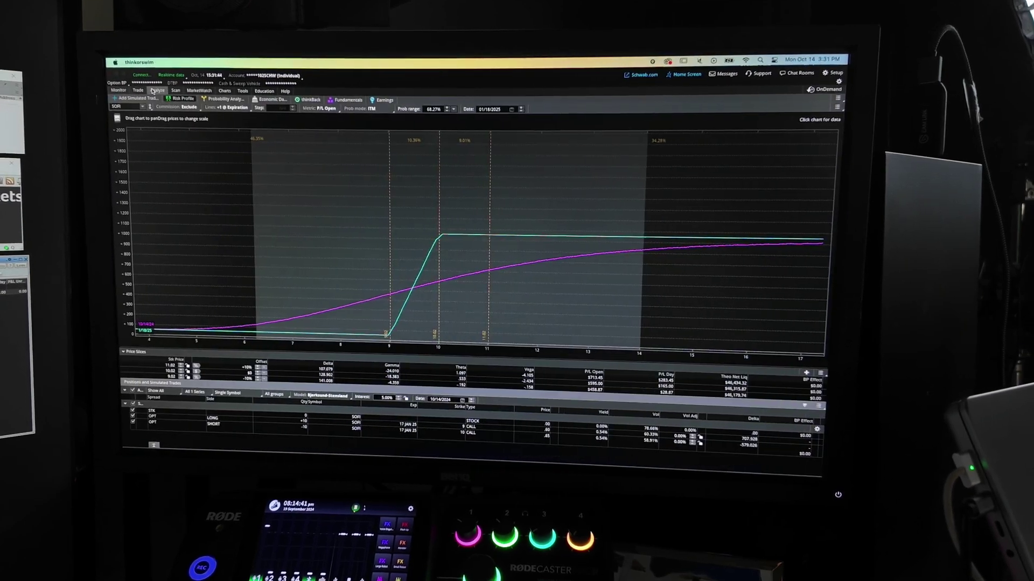
click(225, 92)
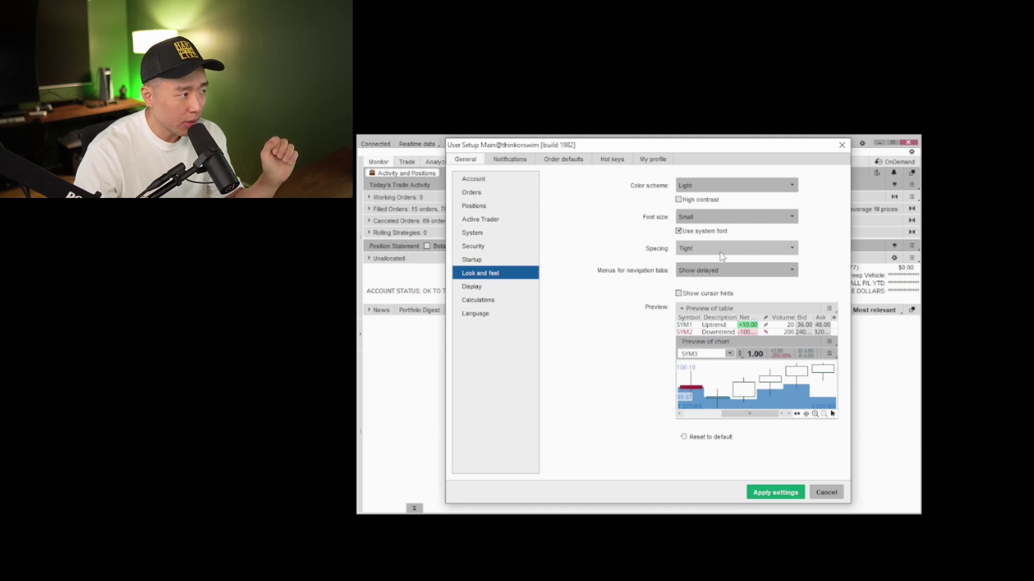
Step: Review the general Display, Calculations and Language settings and the notification preferences in the application settings
click(469, 287)
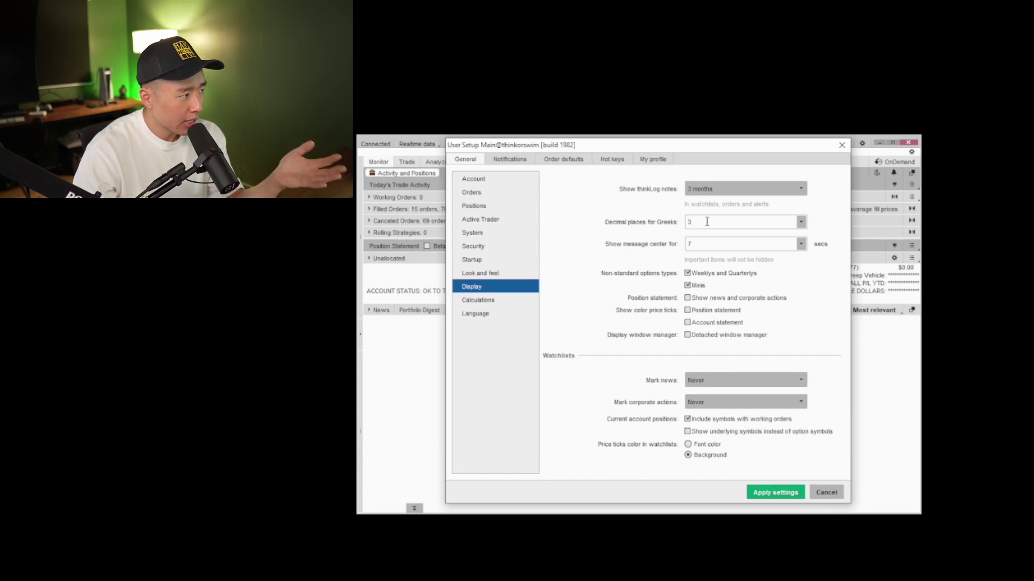
click(491, 303)
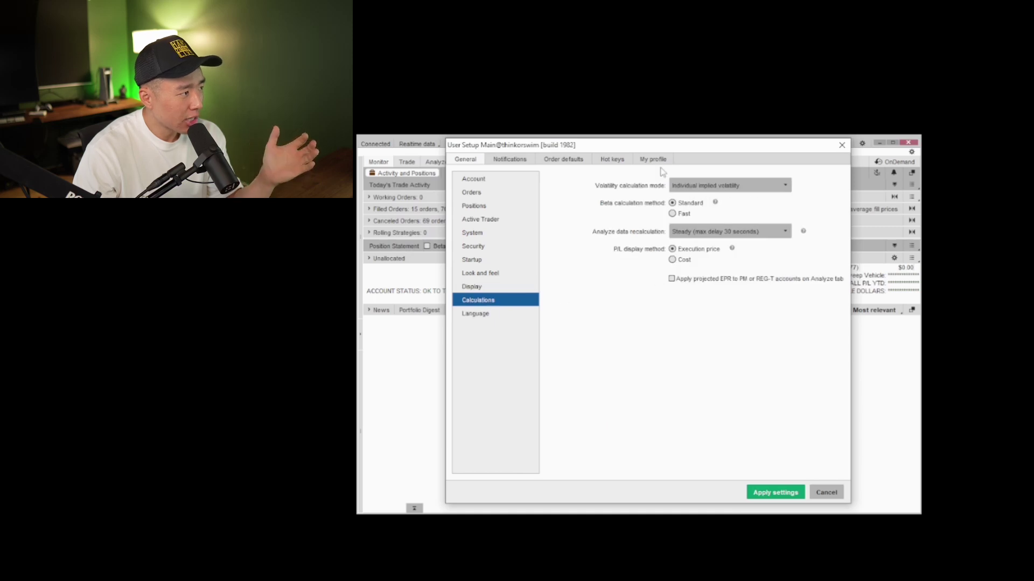
click(513, 315)
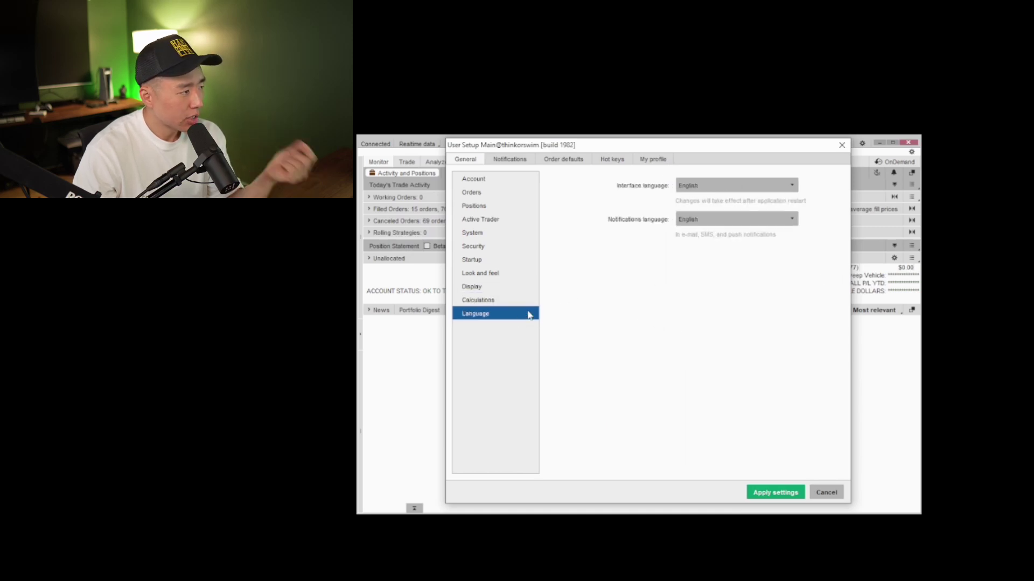
click(510, 159)
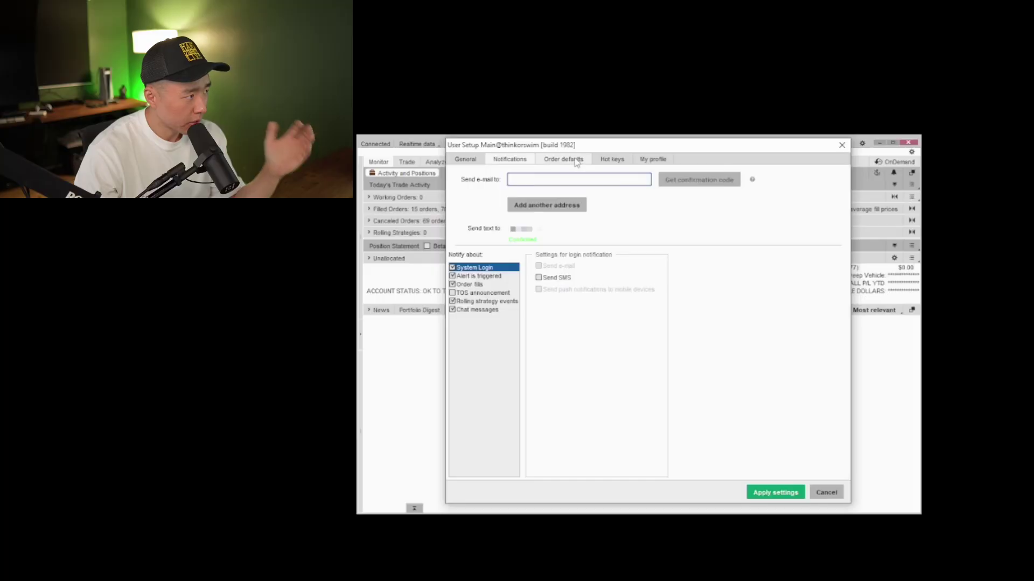
Step: Review the order defaults for stocks, including the choices for the default TIF type
click(575, 162)
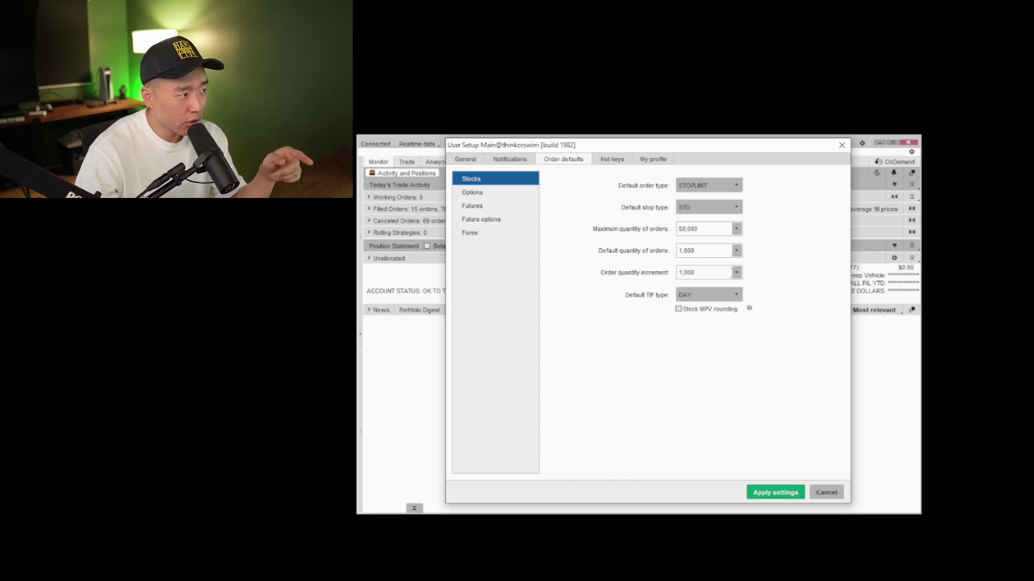
click(704, 297)
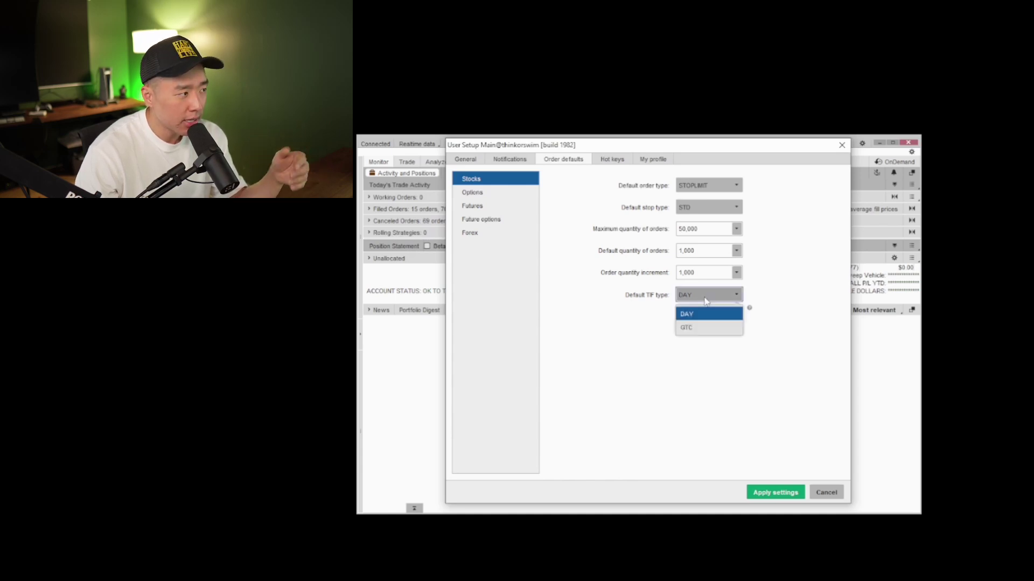
click(708, 402)
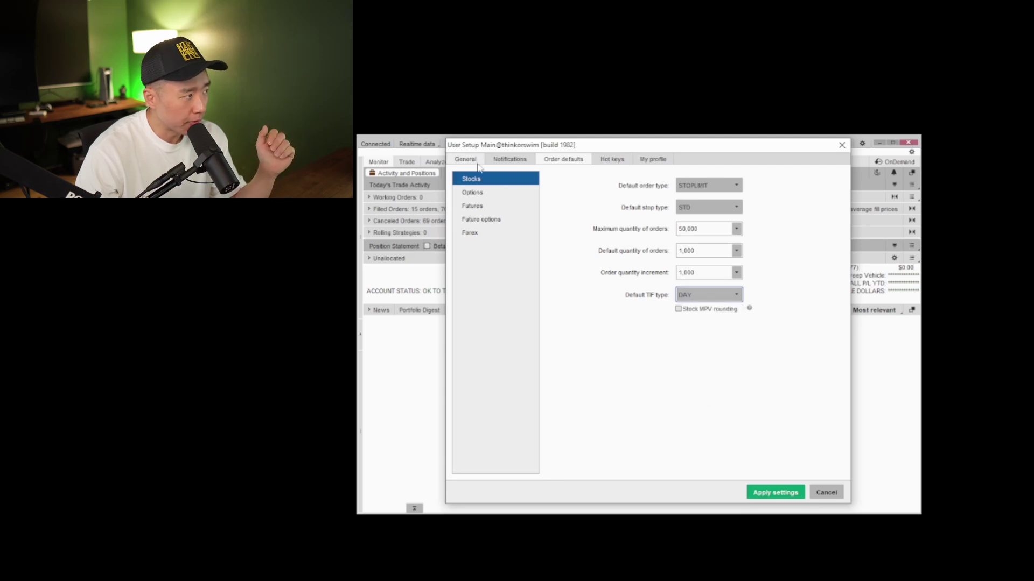
Step: Review the order defaults for options, futures and forex, and look through the list of hot keys
click(482, 194)
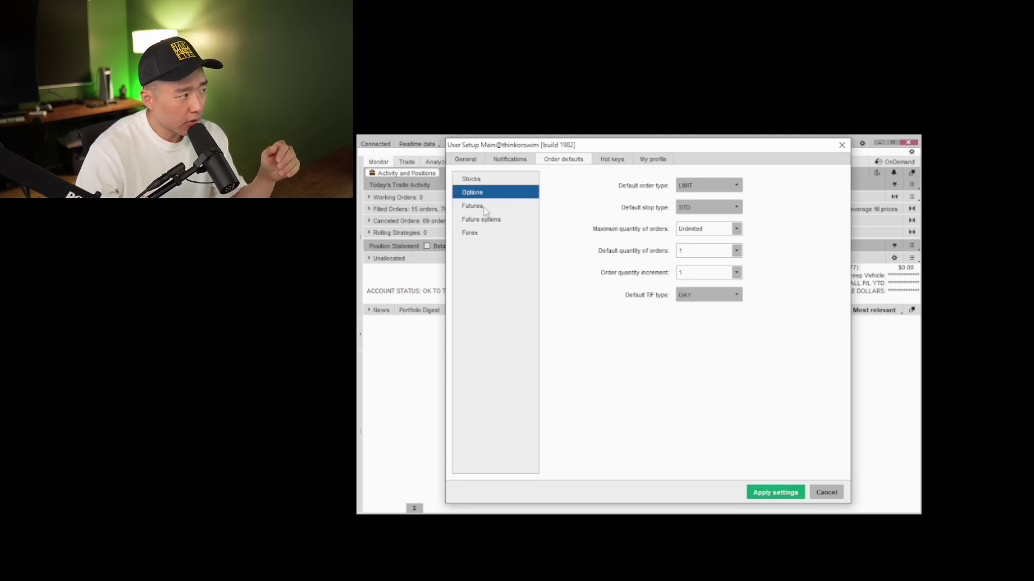
click(485, 211)
click(491, 234)
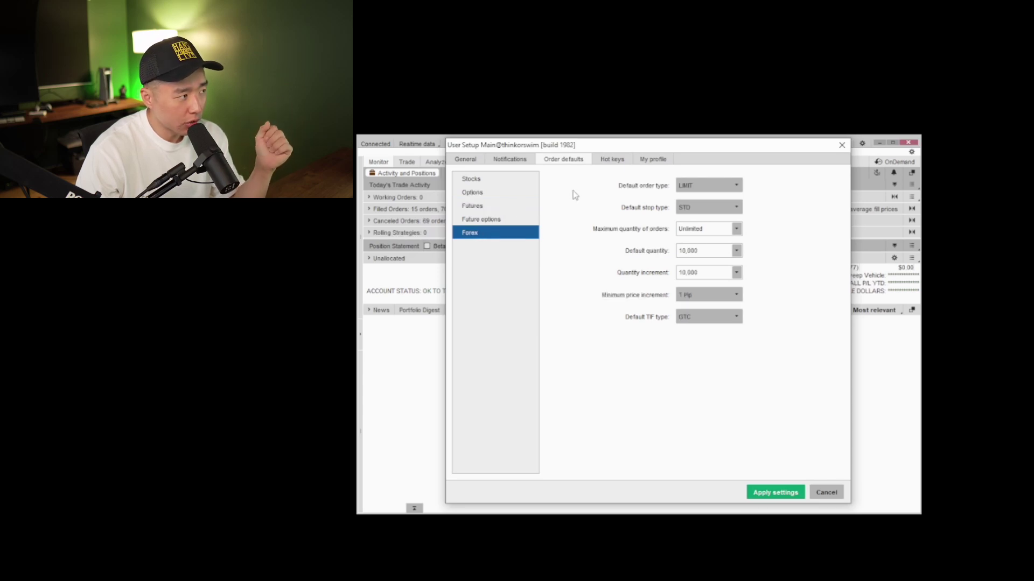
click(608, 160)
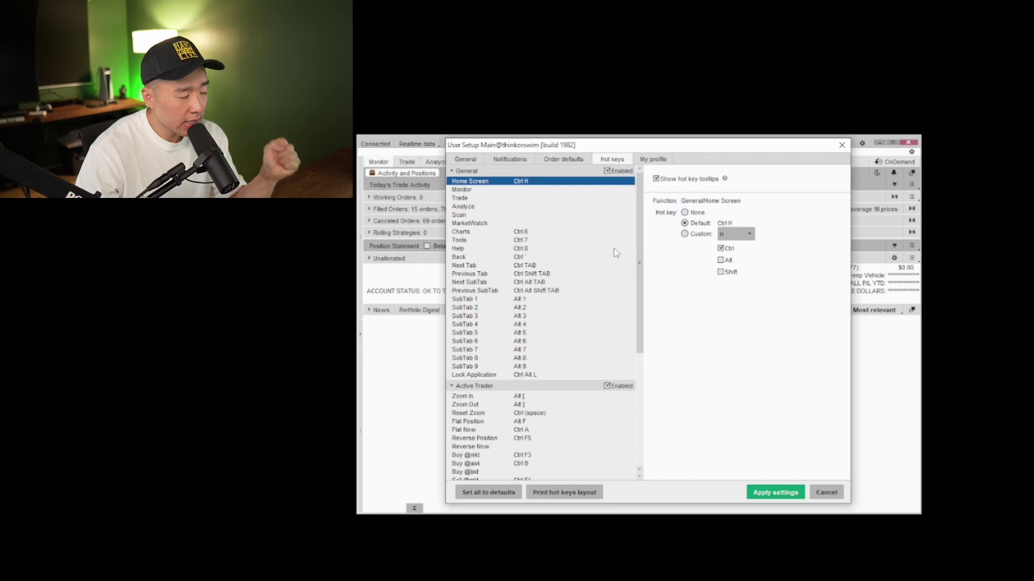
scroll(617, 253, down, 7)
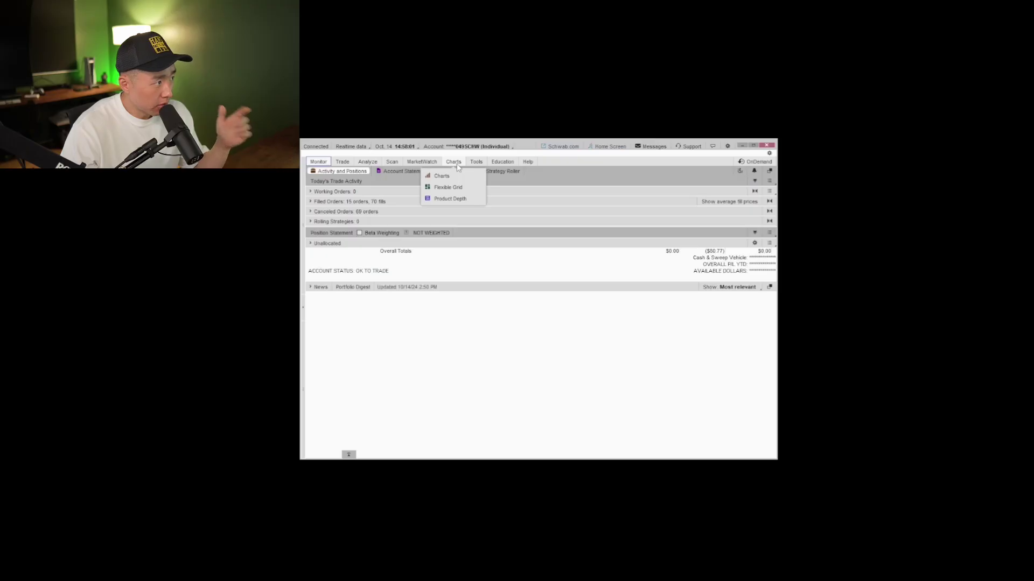
Step: Open the flexible grid of charts and detach it into its own window beside the main window
click(457, 166)
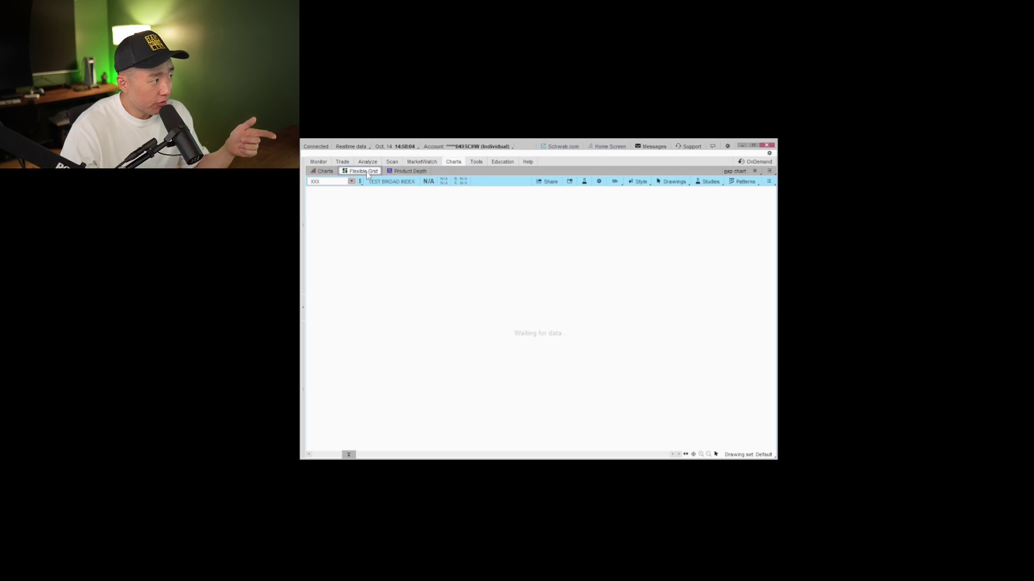
click(755, 172)
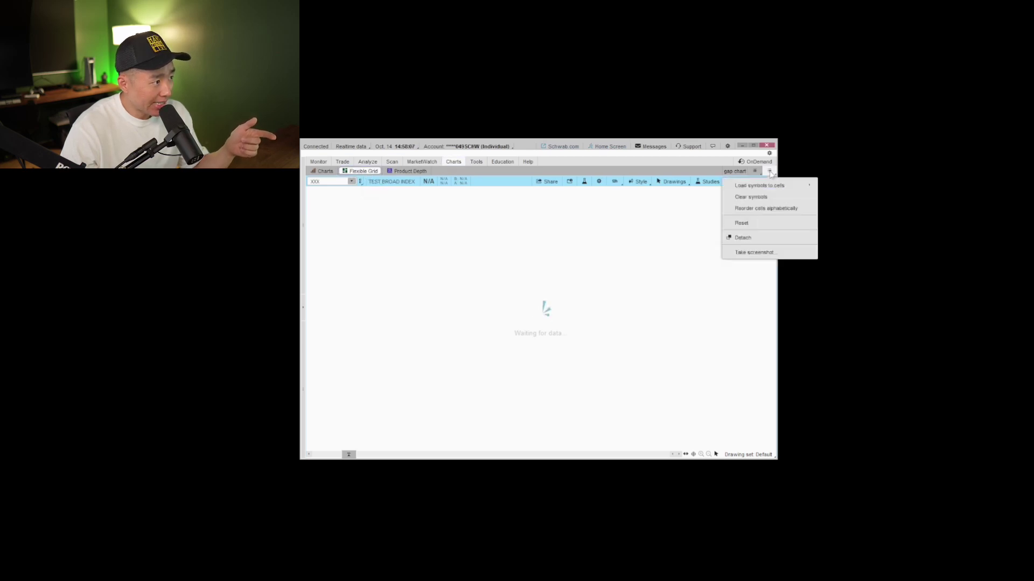
click(772, 236)
drag(840, 6, 448, 120)
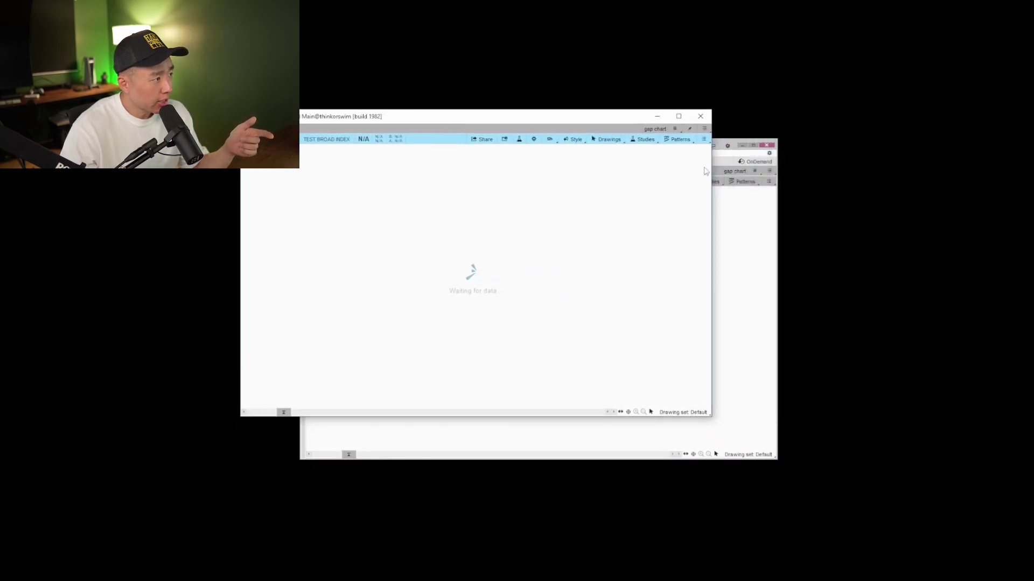
Step: Customize the detached flexible grid into six chart cells arranged in two rows and three columns
click(675, 130)
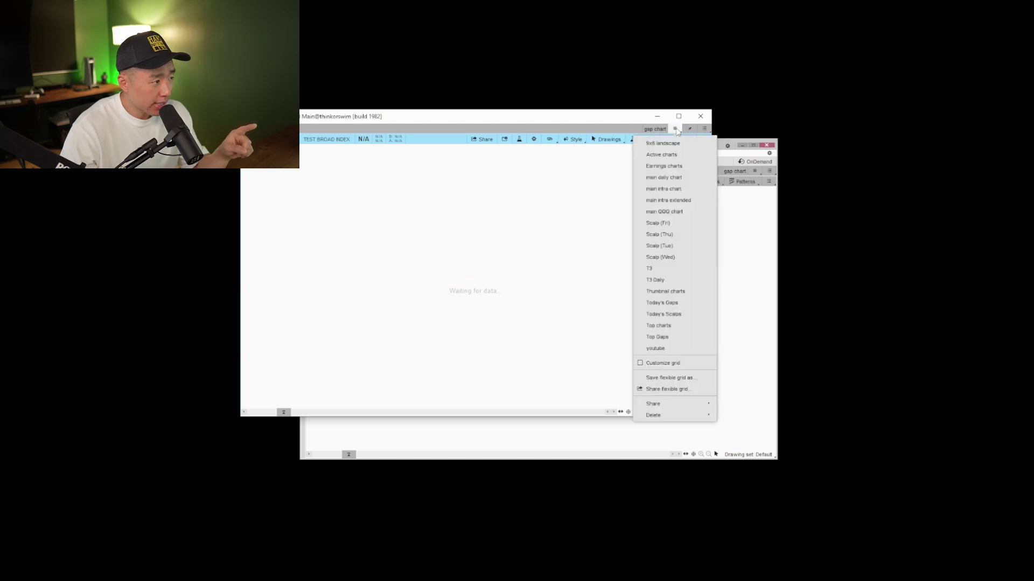
click(684, 365)
click(616, 332)
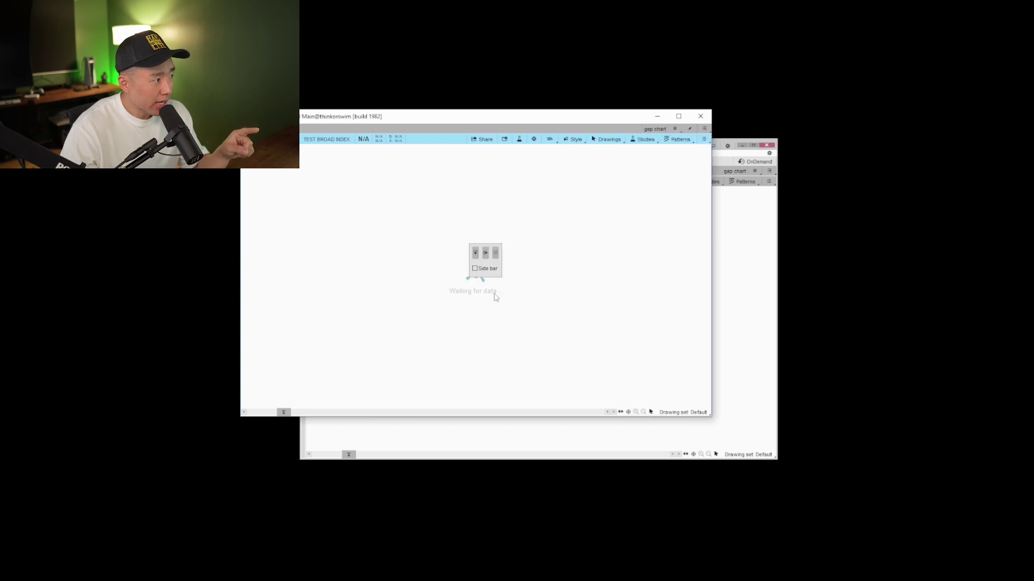
click(485, 253)
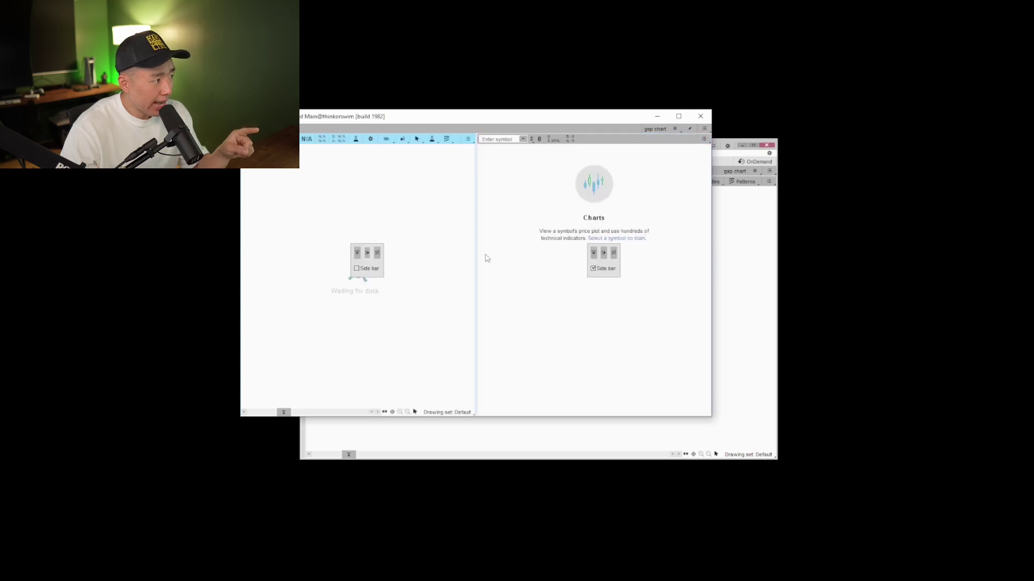
click(602, 254)
click(633, 254)
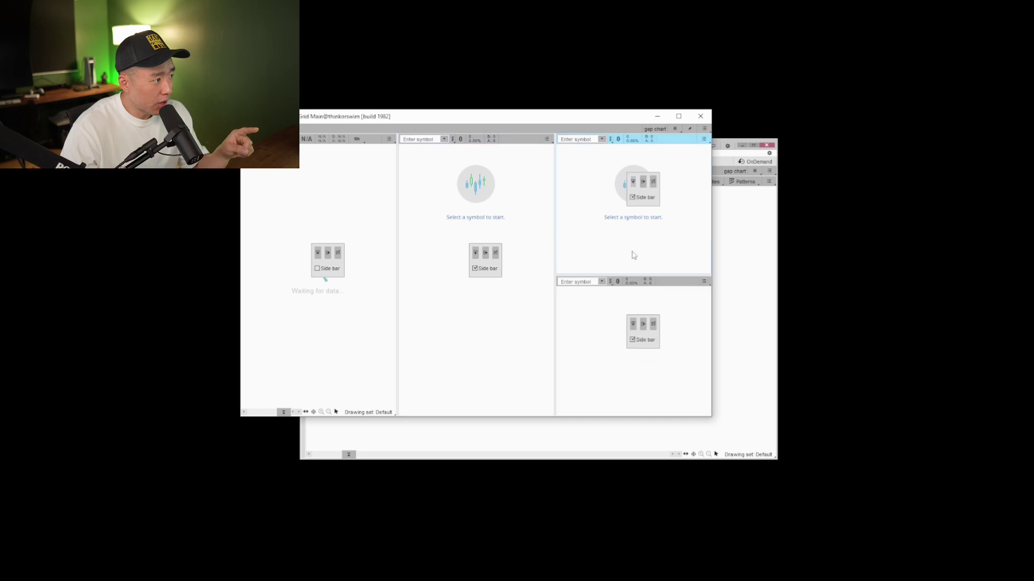
click(475, 254)
click(318, 256)
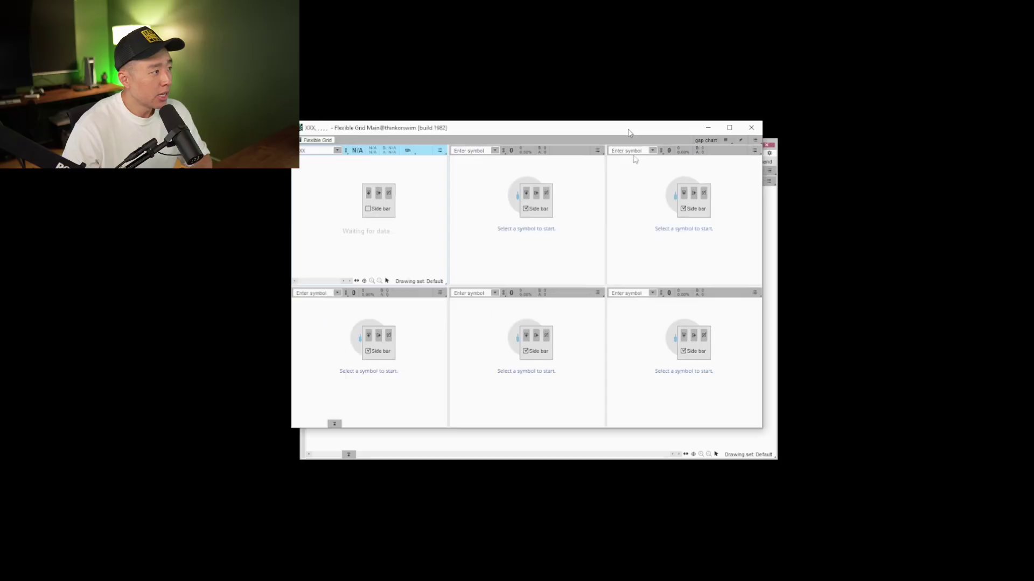
Step: Move the detached six-cell grid window aside and view the main intra chart grid of QQQ charts
drag(538, 124, 544, 152)
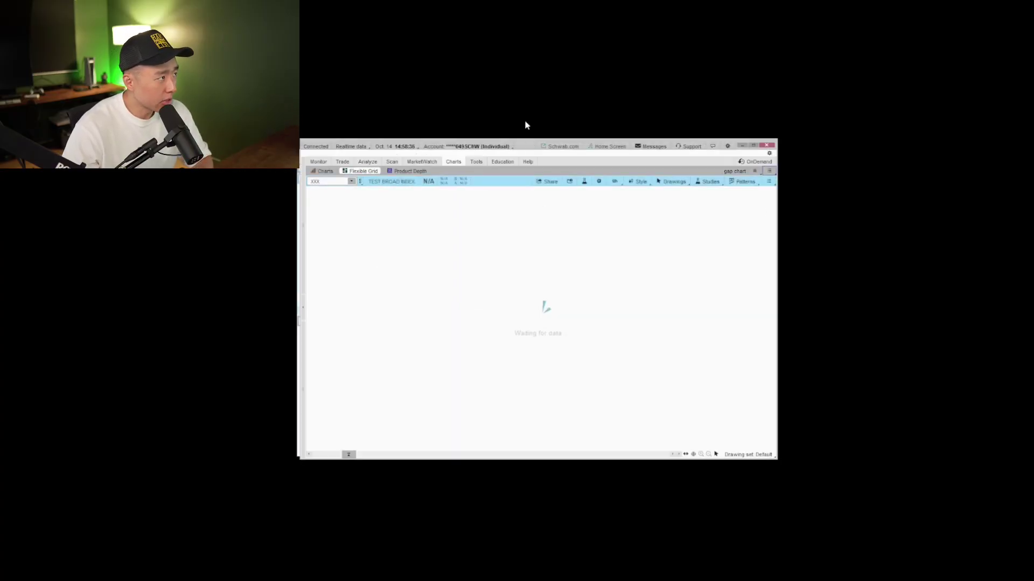
click(757, 156)
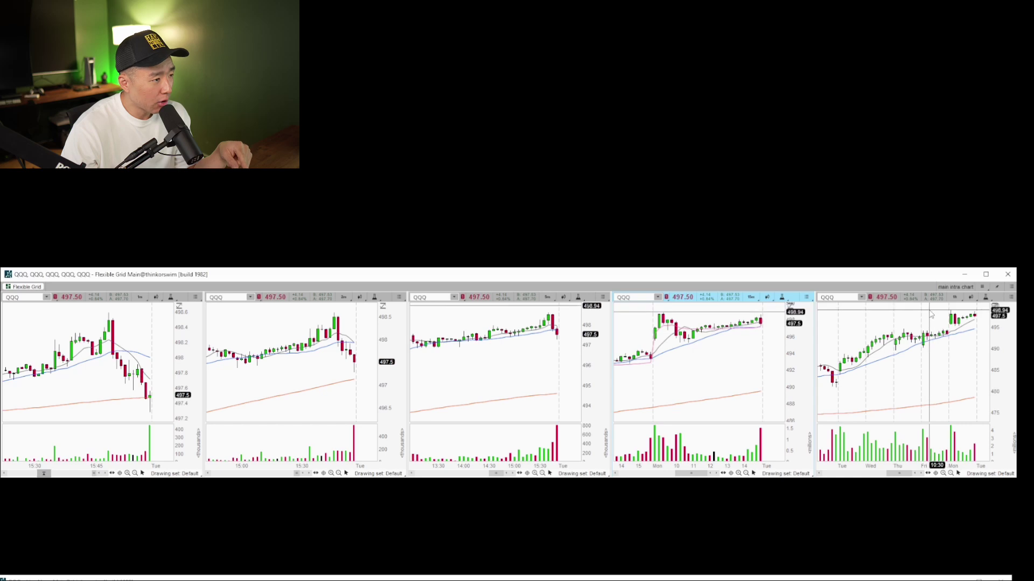
Step: Review the general chart settings and Data Box mode options, and move the Data Box window above the row of charts
right_click(298, 325)
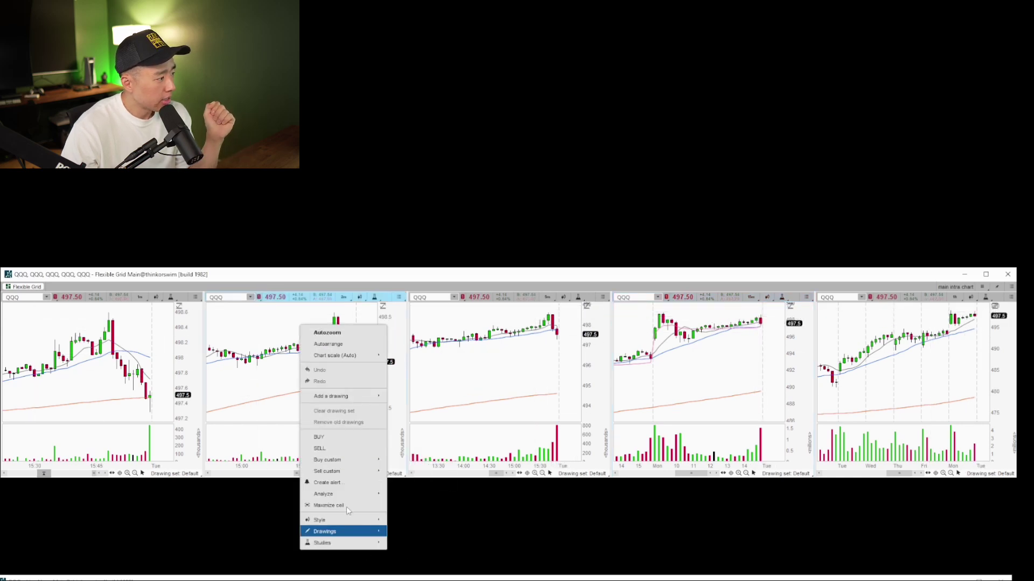
mouse_move(350, 523)
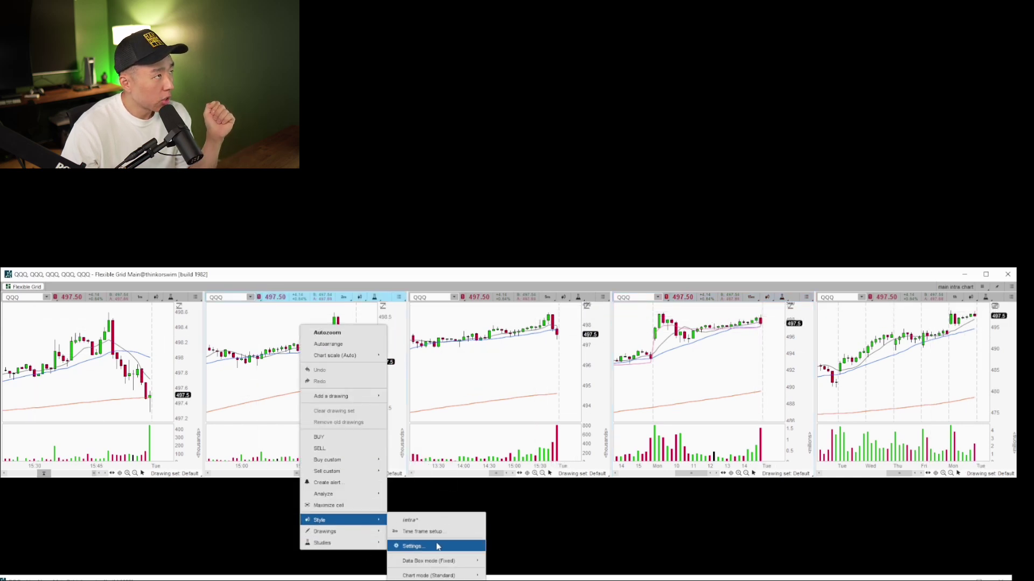
click(437, 546)
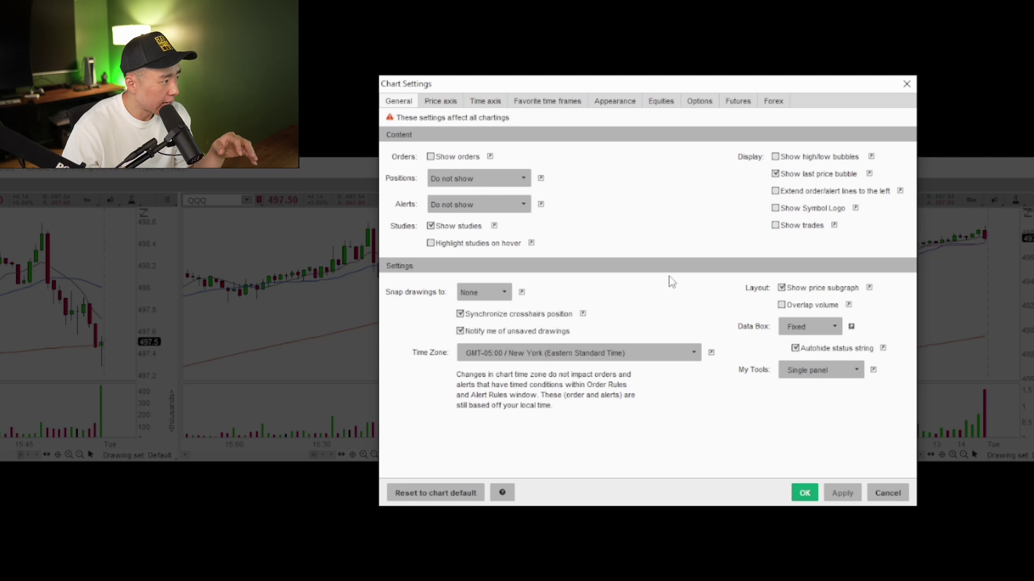
click(830, 331)
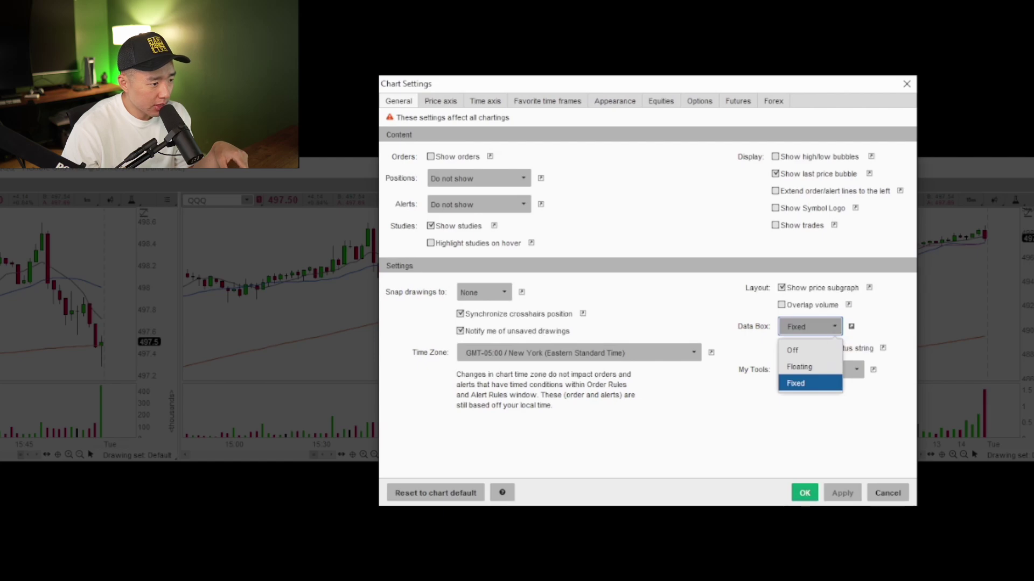
drag(722, 83, 407, 87)
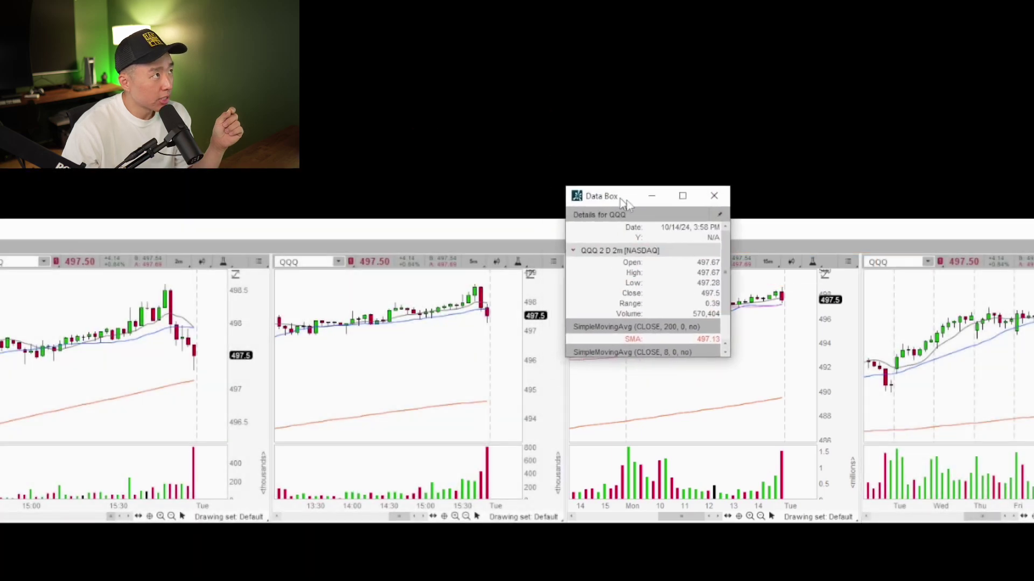
drag(629, 204, 749, 32)
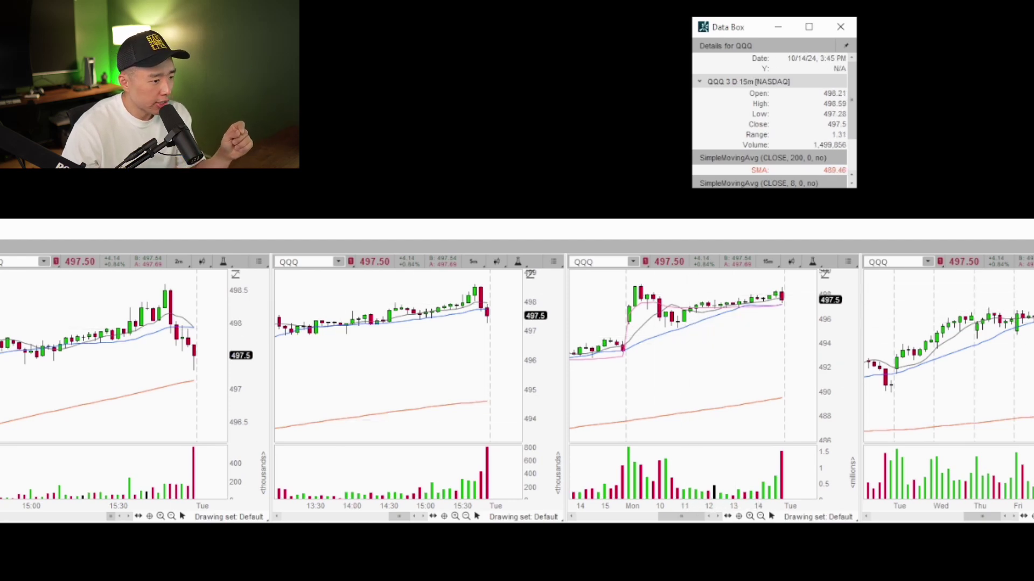
Step: Reopen the chart settings and review the general, price axis and time axis options
right_click(717, 350)
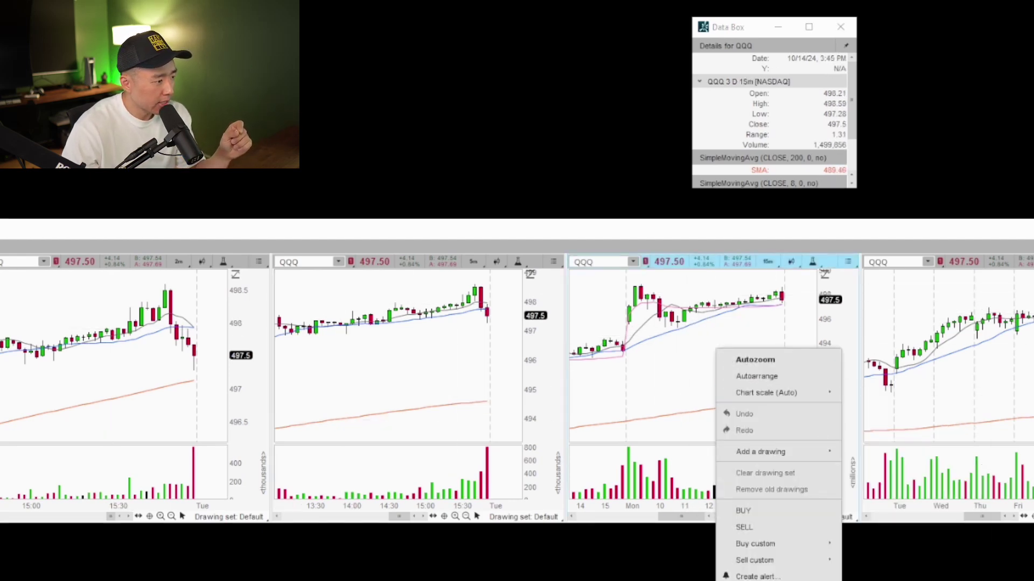
click(765, 579)
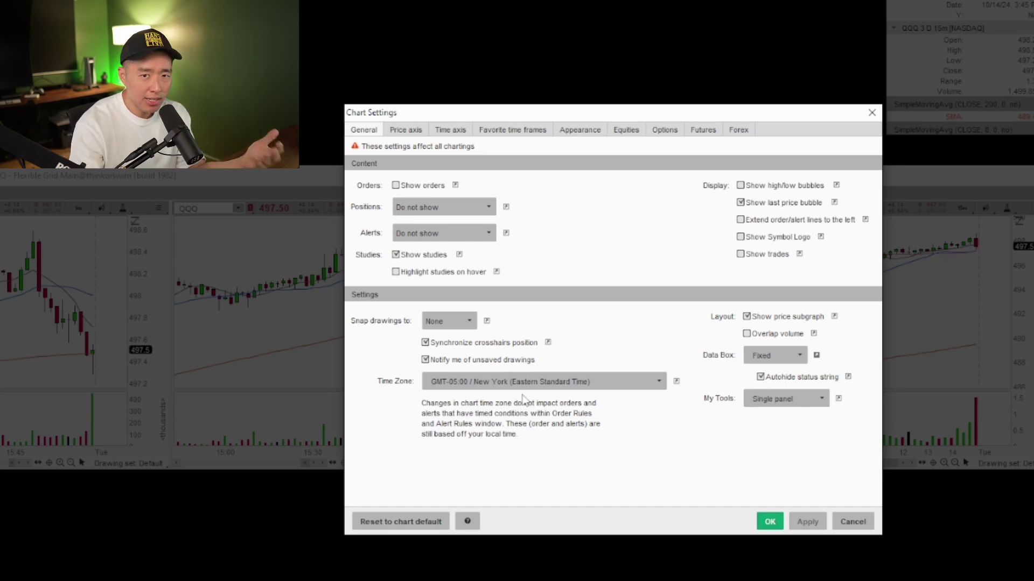
click(416, 134)
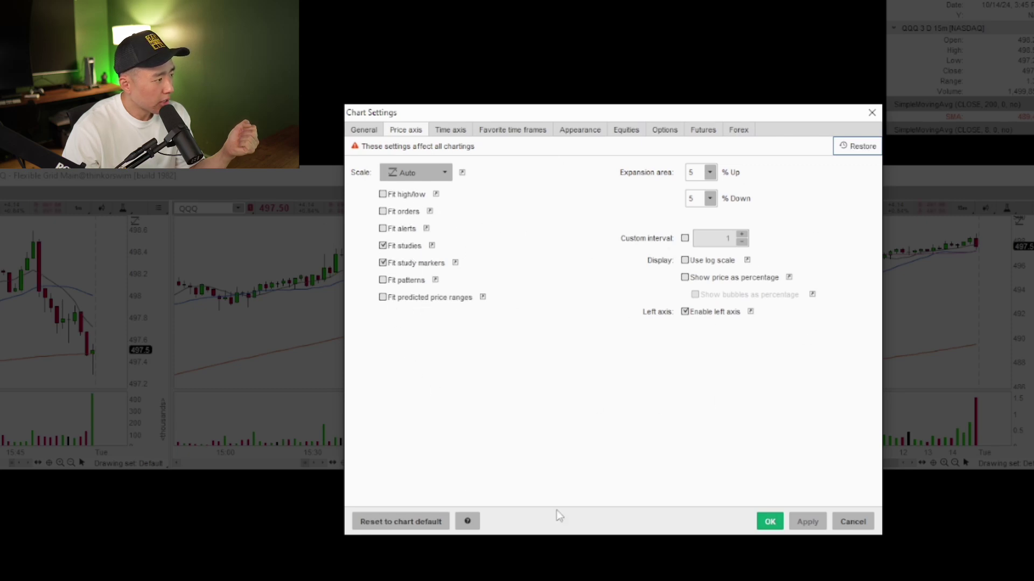
click(451, 131)
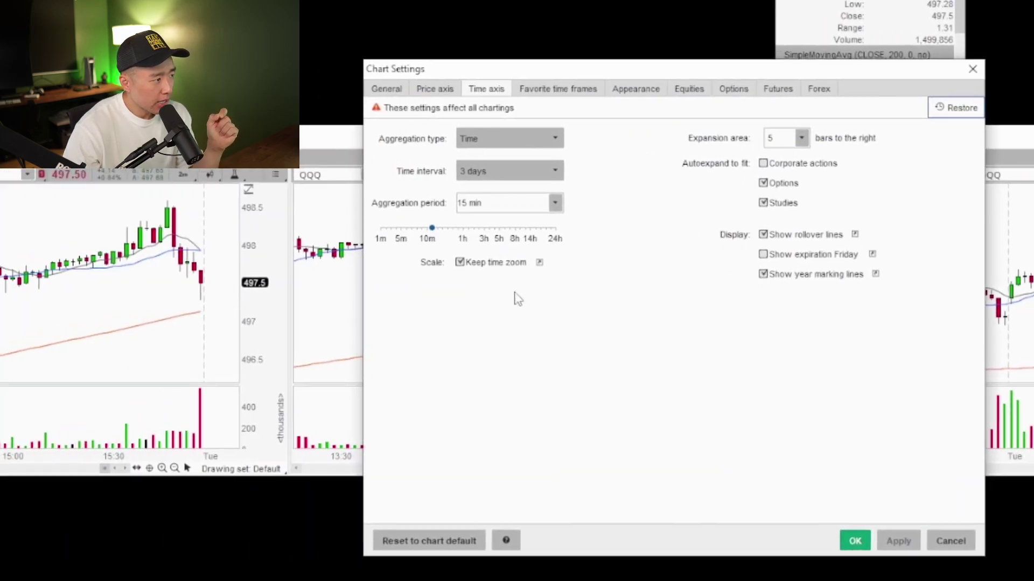
Step: Go through the favorite time frames in the chart settings, from 1 D : 1m to 20 Y : M
click(558, 88)
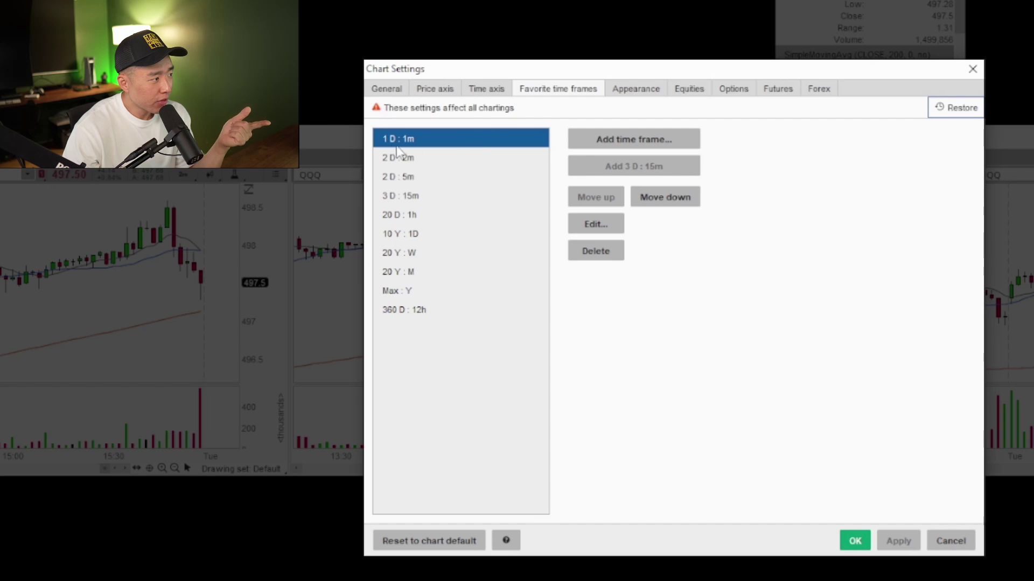
click(417, 195)
click(432, 218)
click(434, 236)
click(430, 256)
click(430, 276)
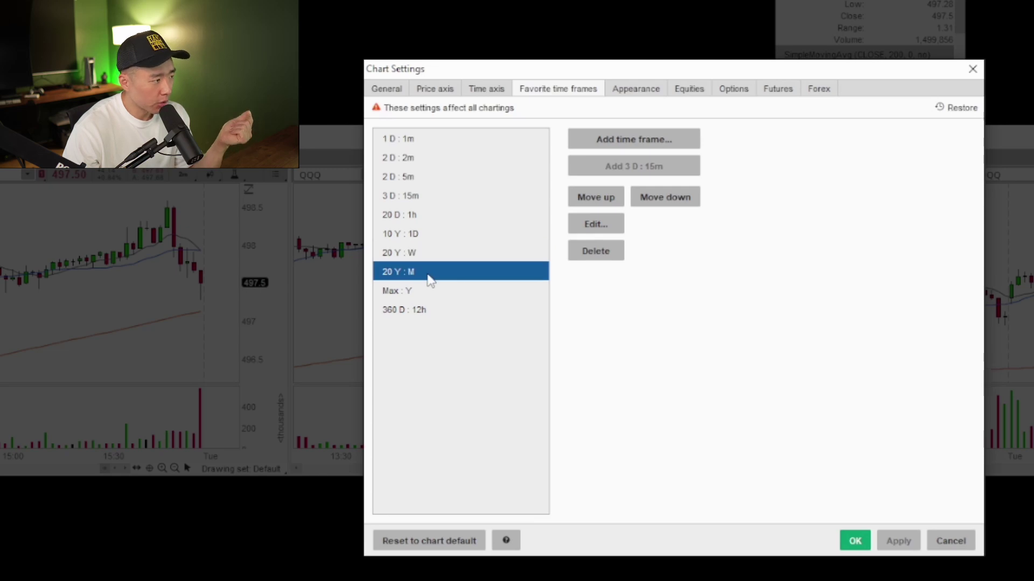
Step: Review the candle appearance and grid options, and turn on showing corporate actions for equities
click(635, 90)
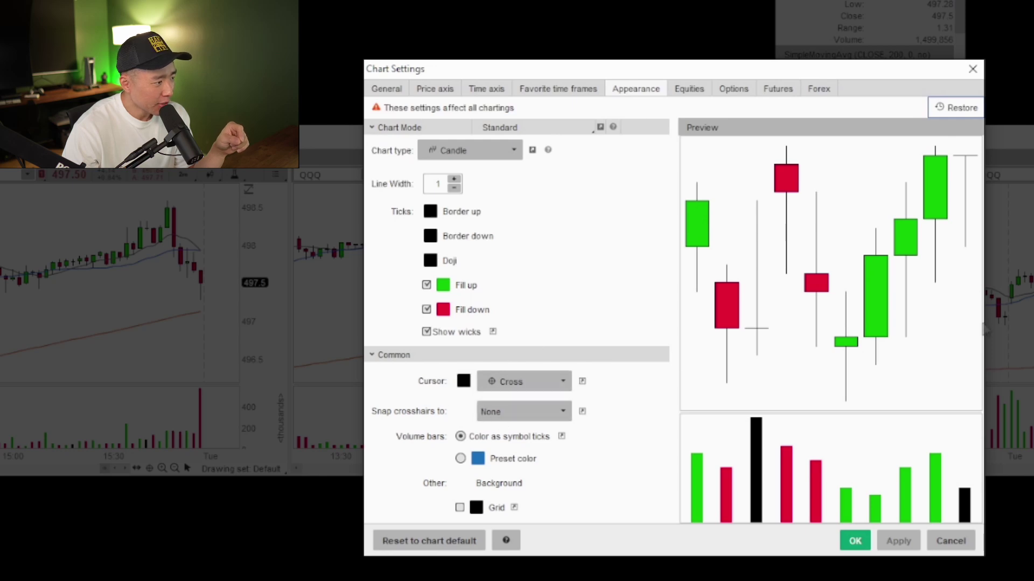
click(460, 508)
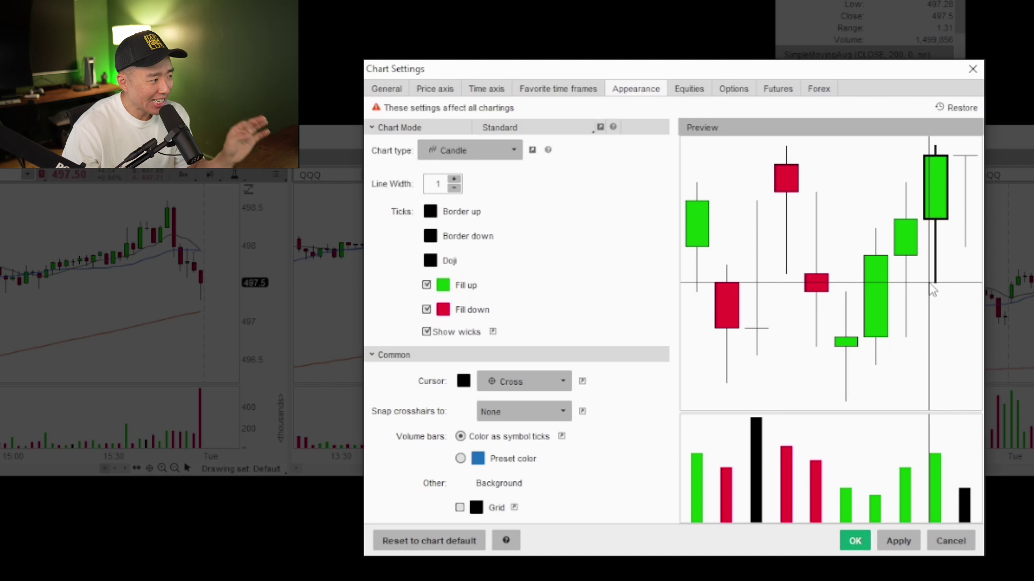
click(693, 93)
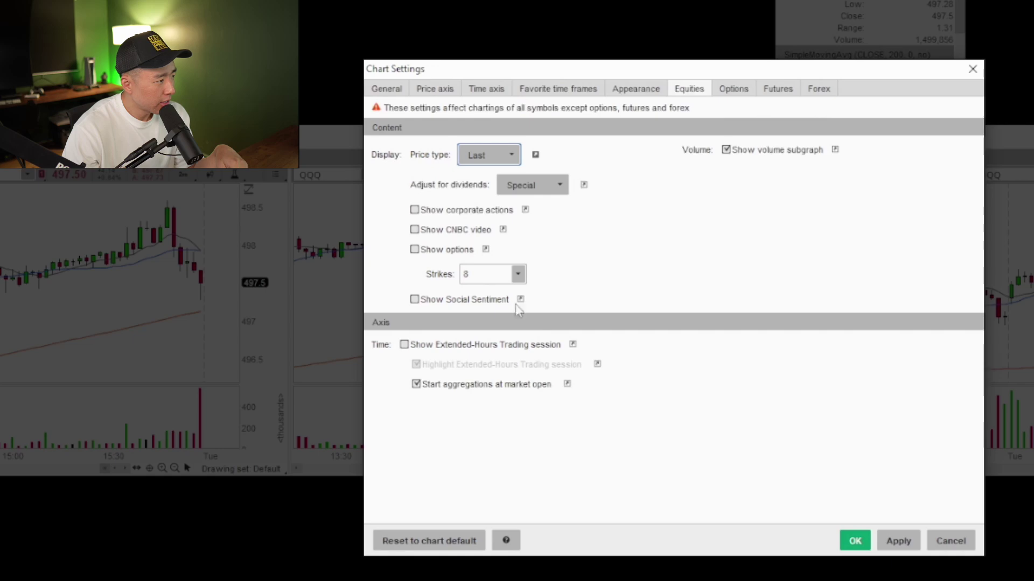
click(415, 211)
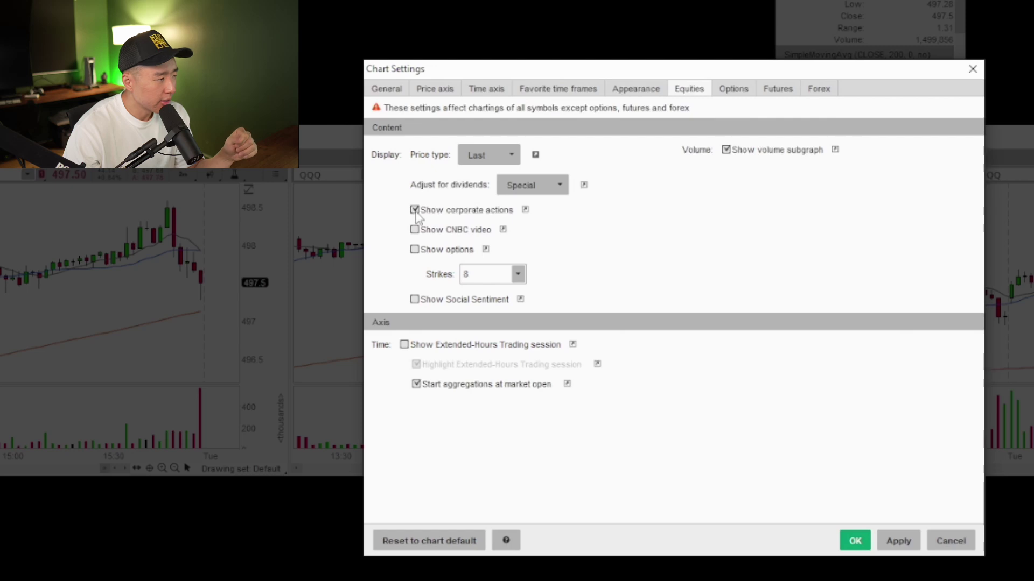
Step: Review the chart settings specific to options, futures and forex, and leave the chart settings
click(732, 92)
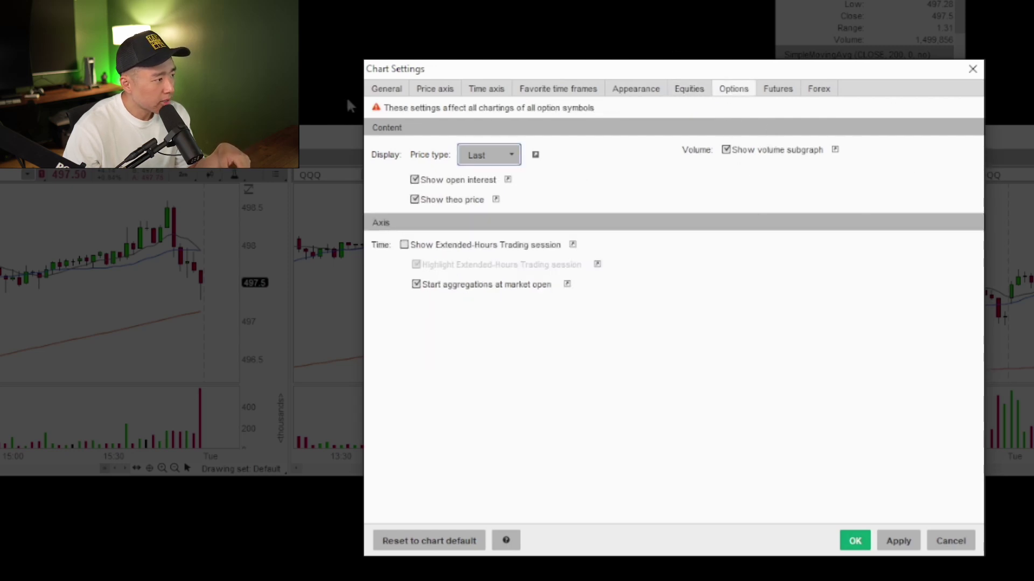
click(776, 93)
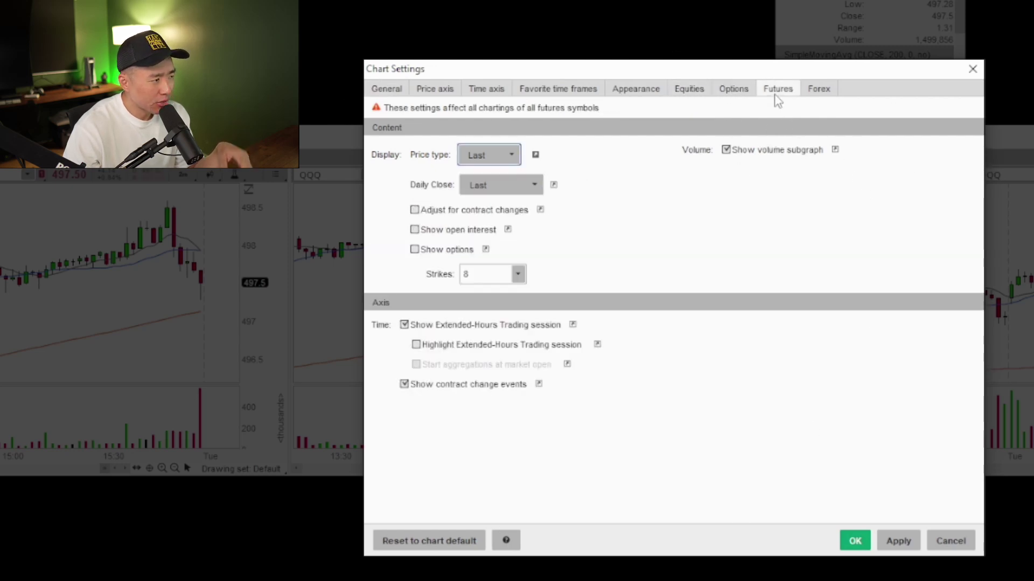
click(818, 92)
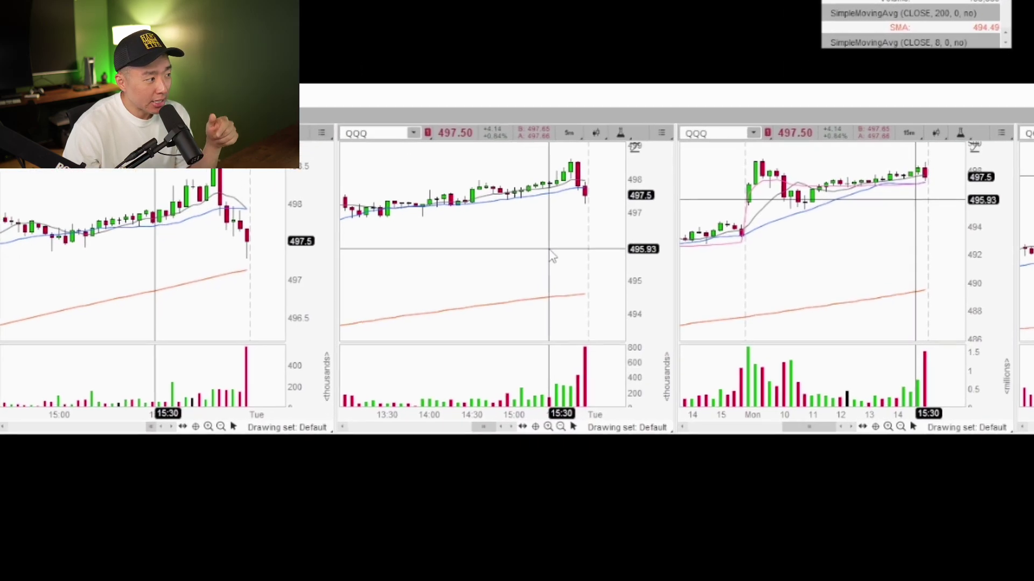
Step: Open the studies of the 5-minute QQQ chart and examine its 200, 8 and 20 simple moving averages
right_click(504, 297)
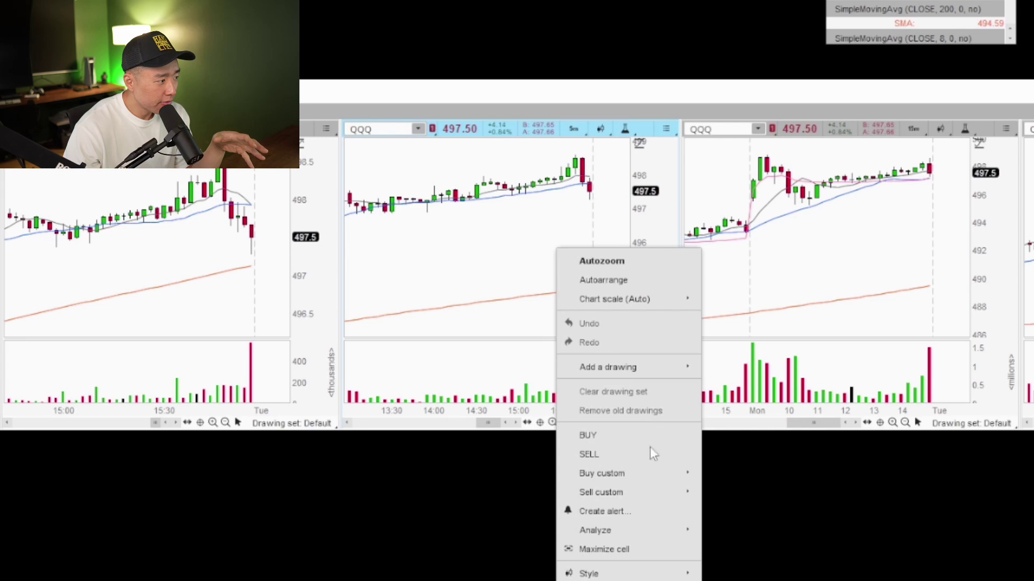
click(625, 129)
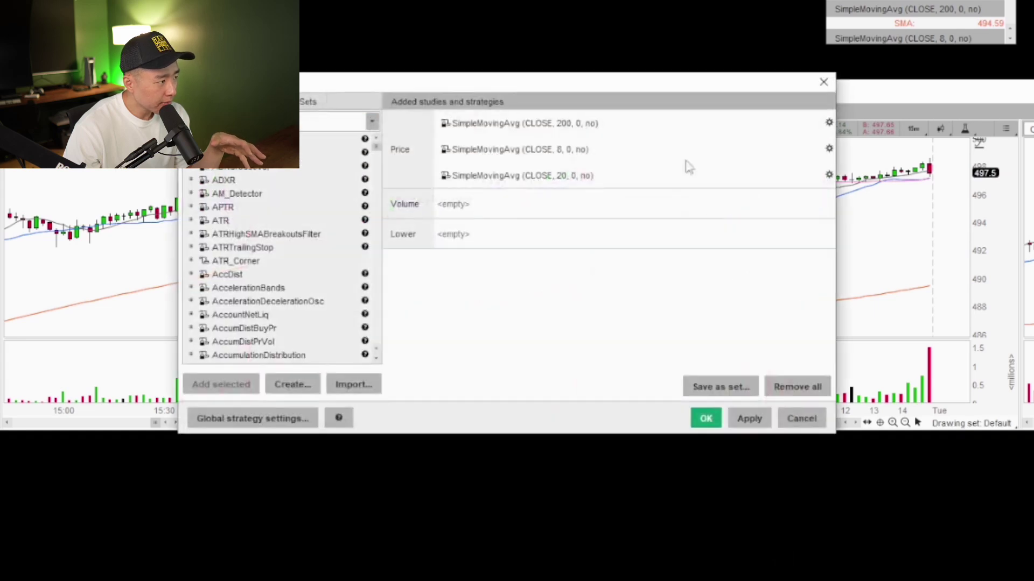
drag(630, 92, 786, 175)
click(783, 268)
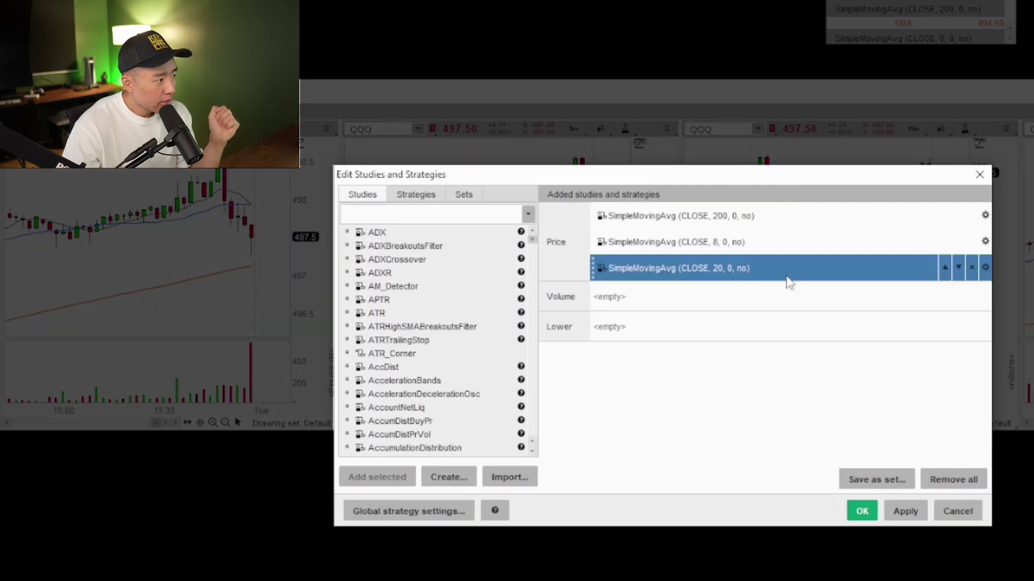
click(743, 246)
click(644, 217)
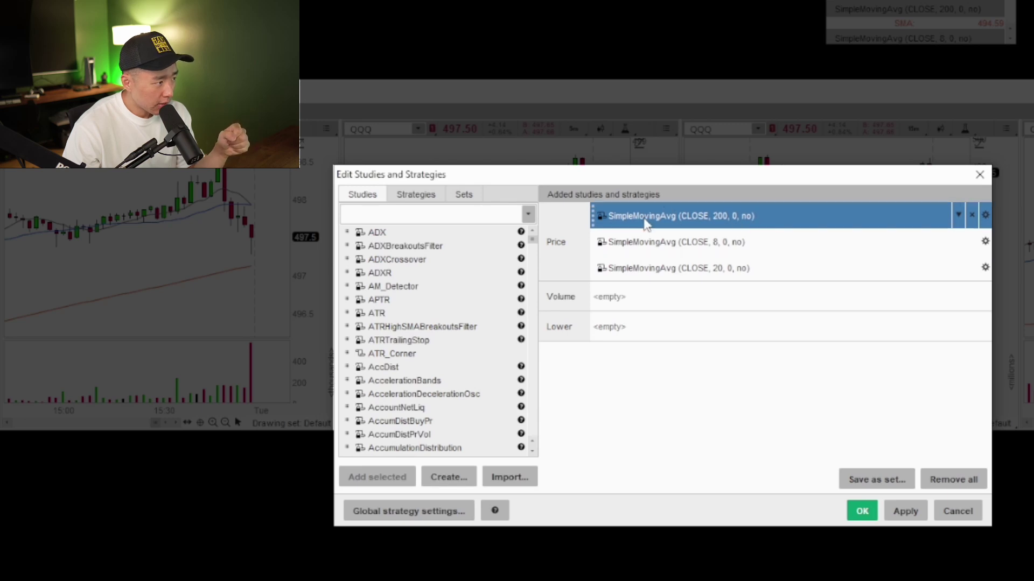
click(644, 237)
click(636, 221)
click(778, 272)
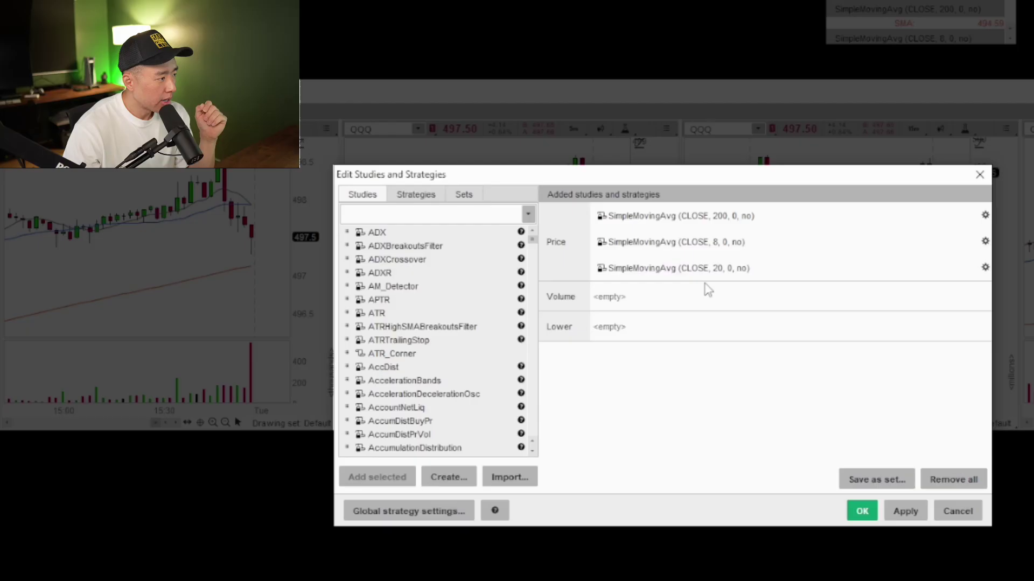
click(704, 273)
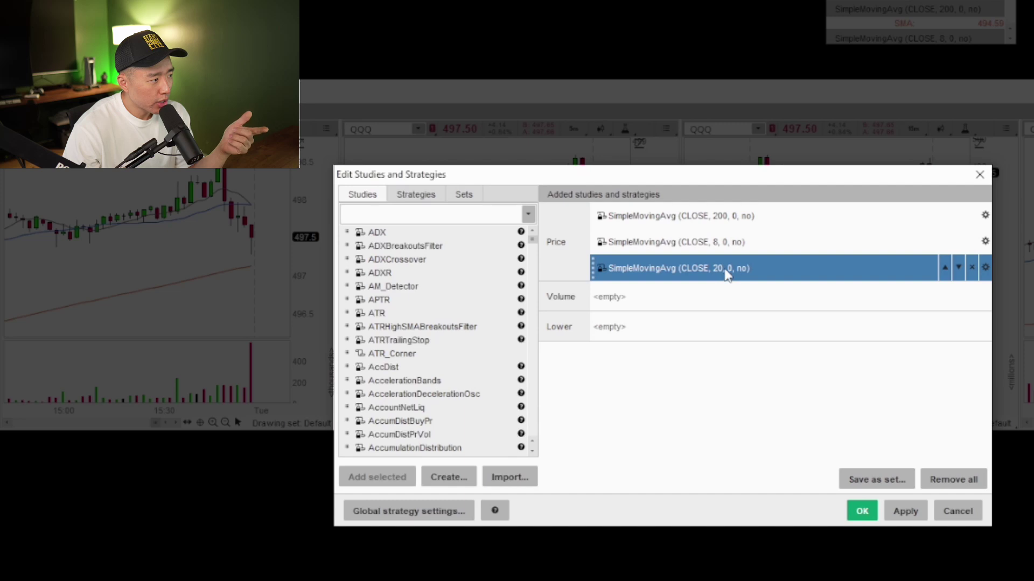
click(725, 248)
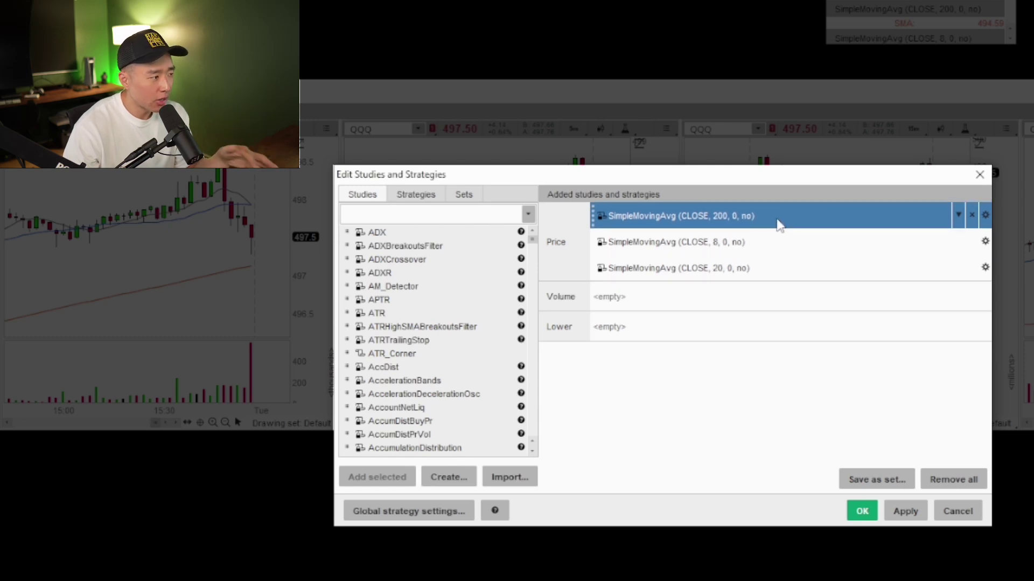
key(Return)
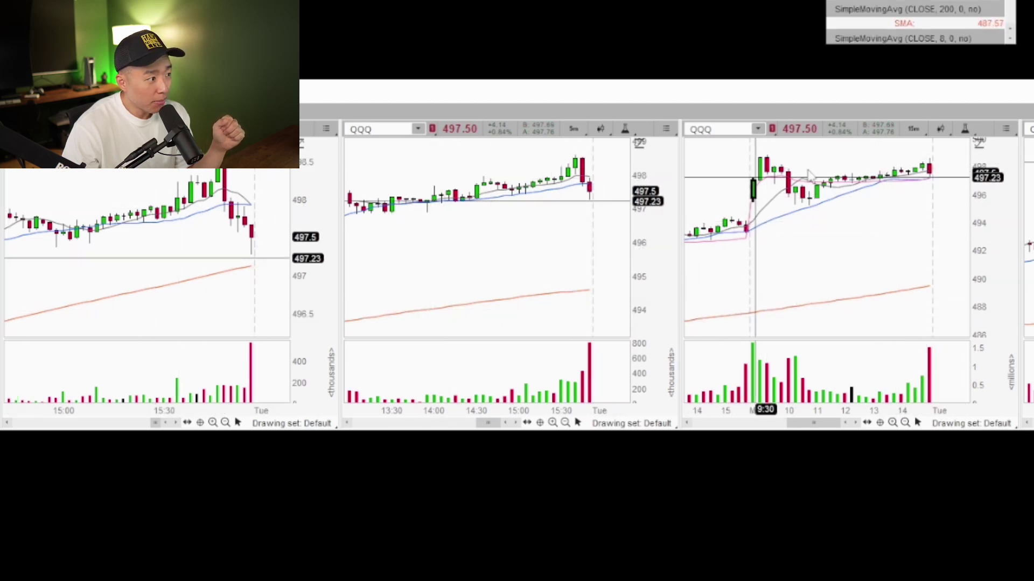
right_click(892, 225)
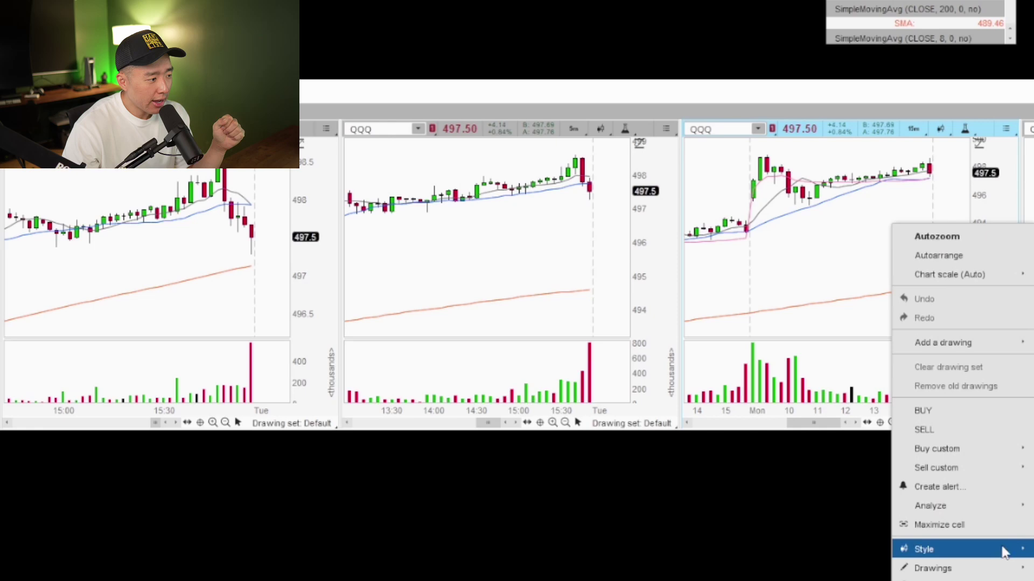
click(835, 284)
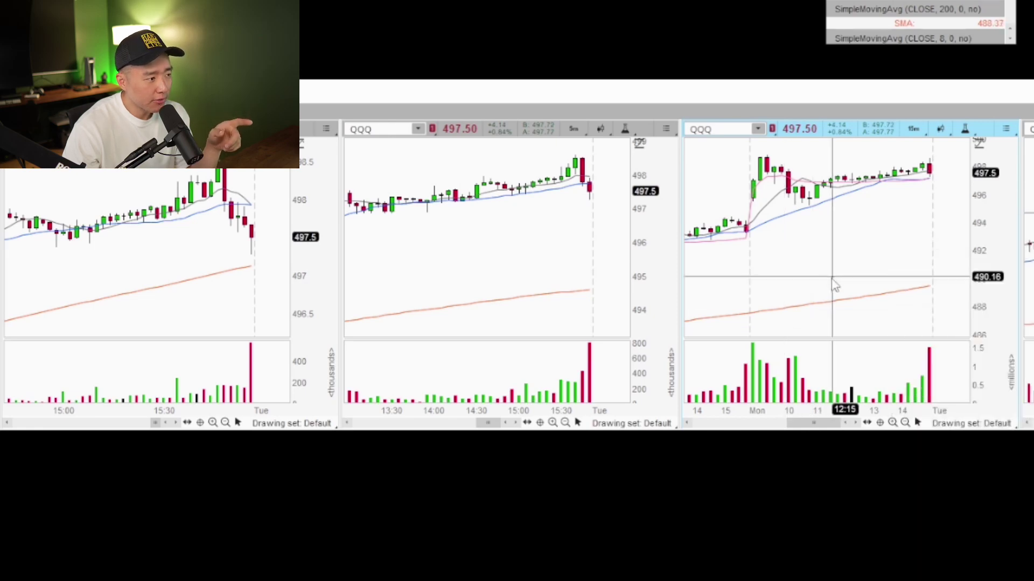
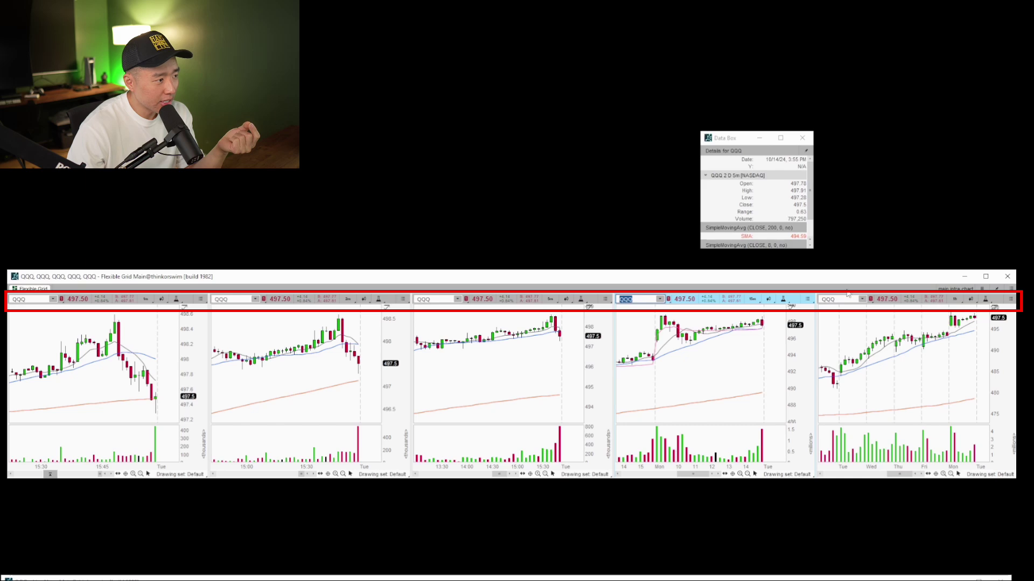
Step: Move the Live News window up so its symbol bar covers the header bars of the five charts
click(644, 305)
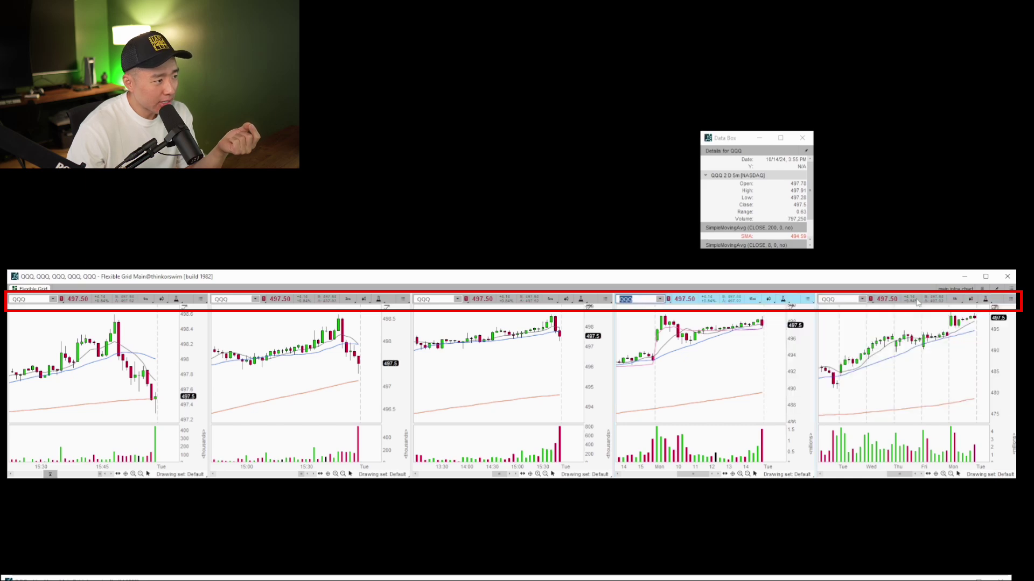
drag(710, 579, 714, 285)
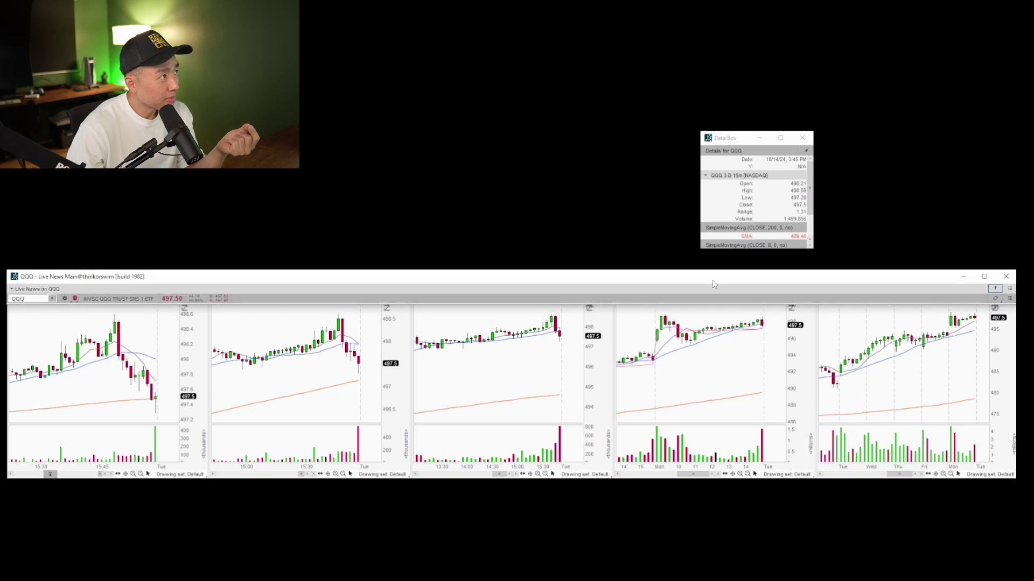
Step: Switch the symbol in the Live News window to AAPL
click(39, 300)
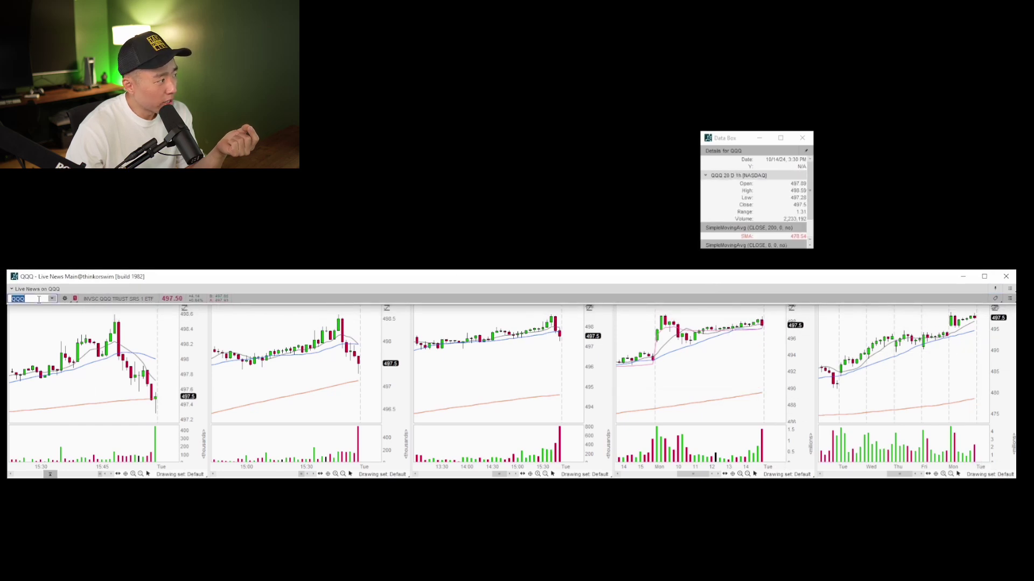
text(A)
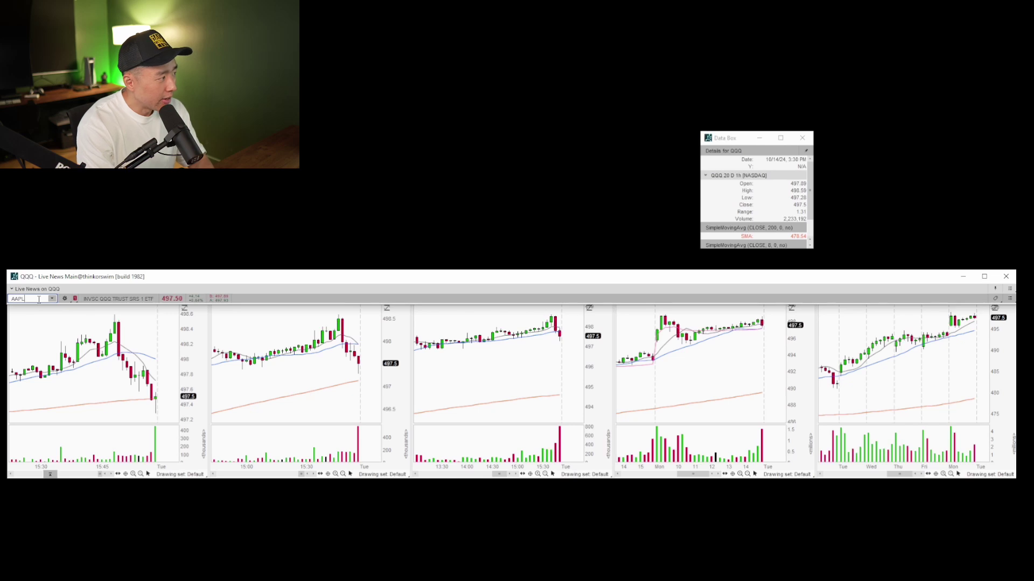
text(APL)
key(Return)
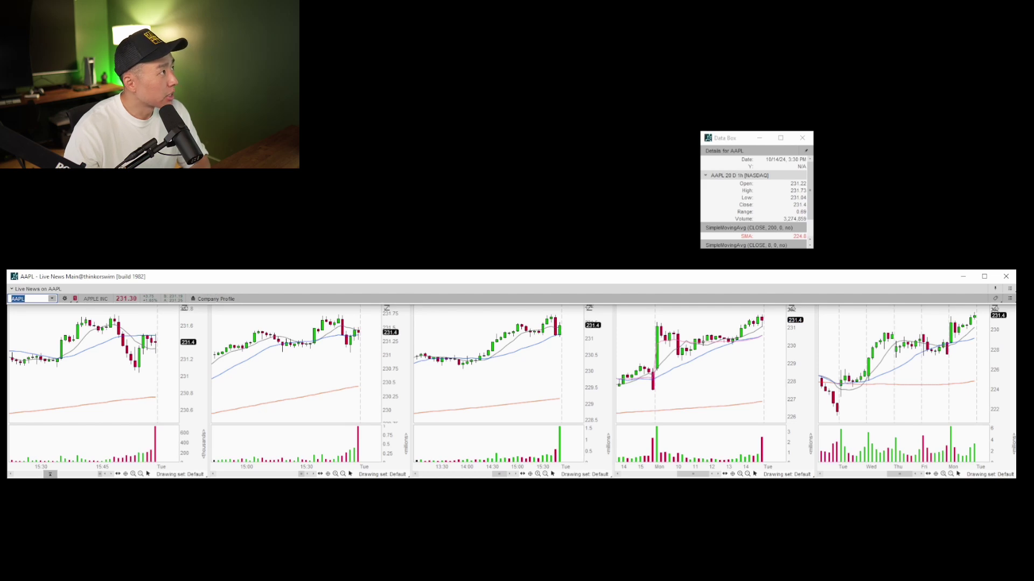
Step: Add a Live News gadget to the main window's expanded sidebar and detach it into its own window
key(alt+Tab)
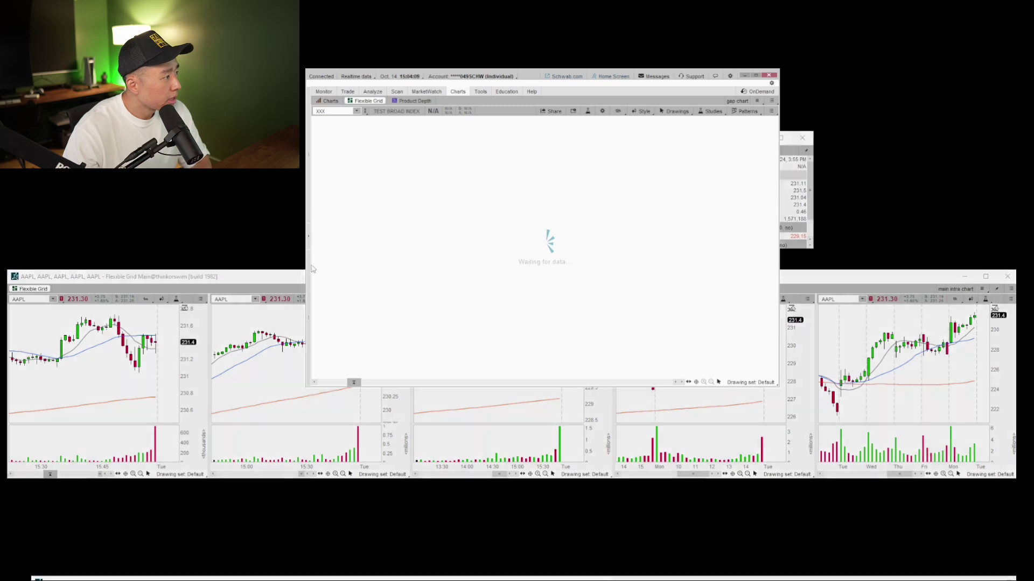
click(325, 238)
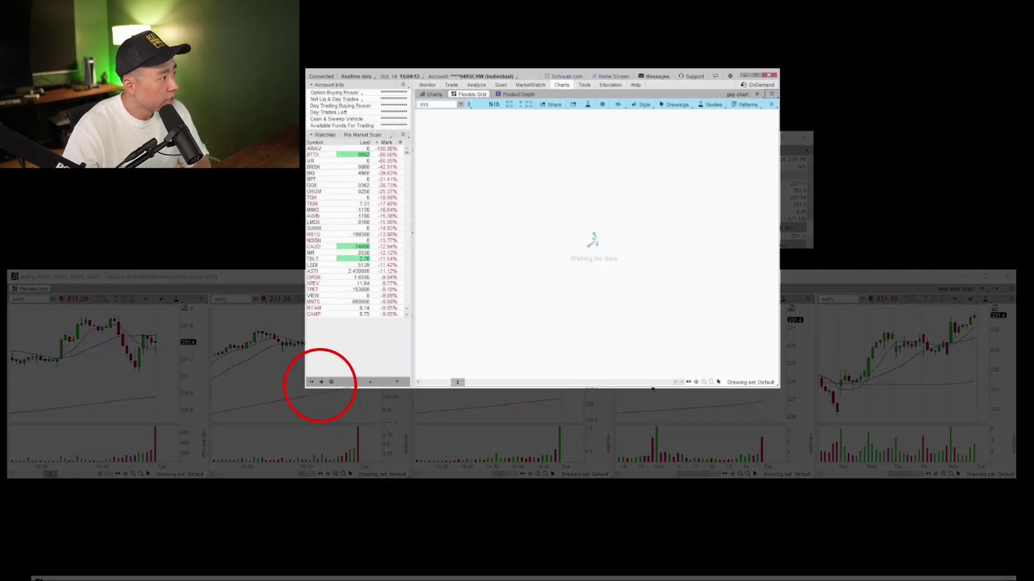
click(321, 383)
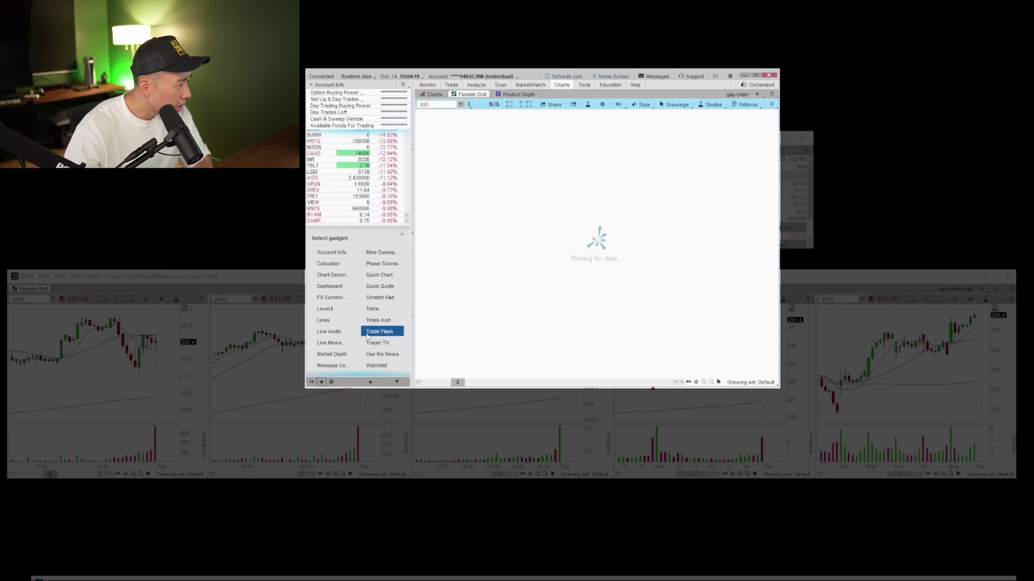
click(339, 343)
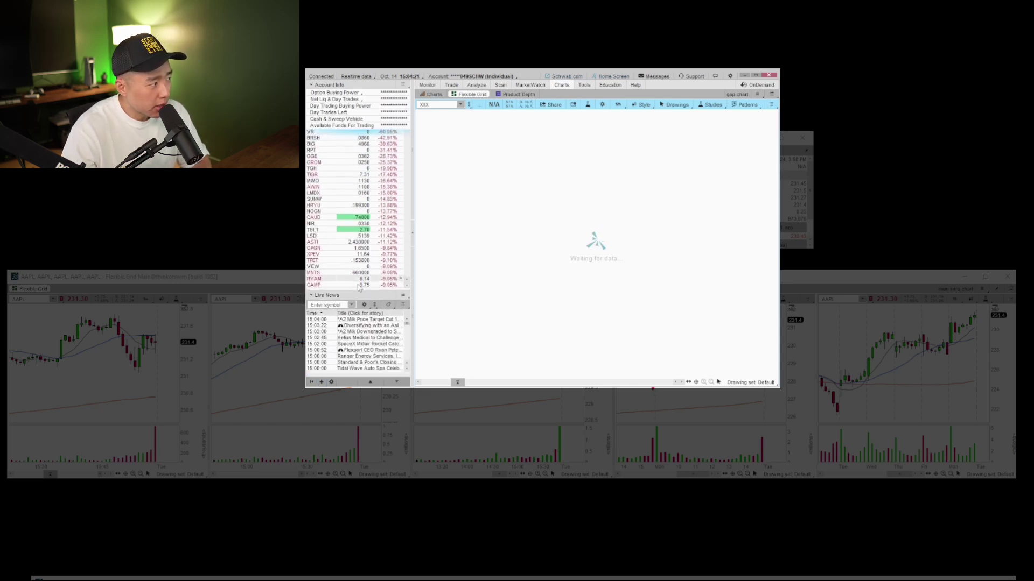
click(403, 308)
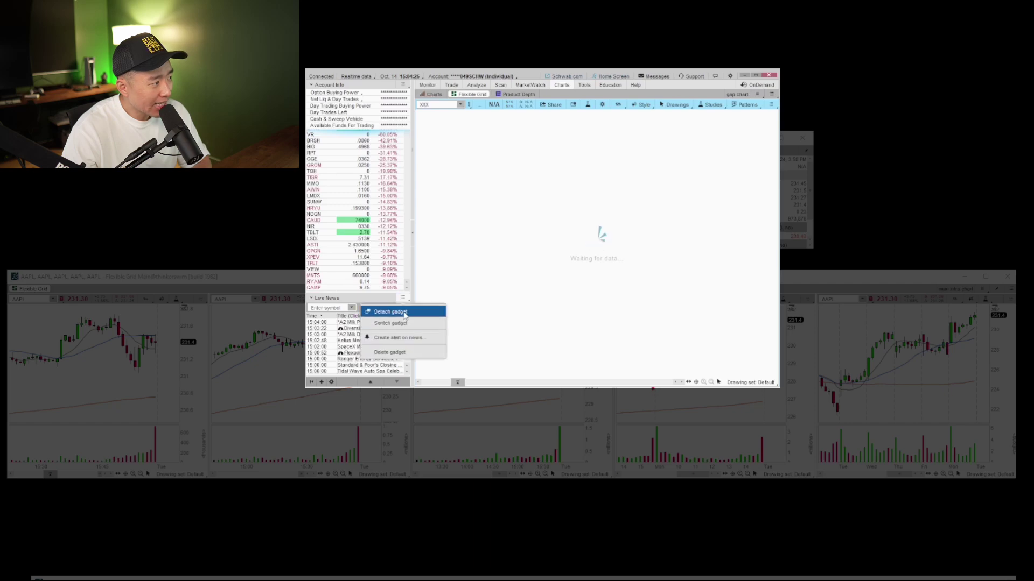
click(405, 313)
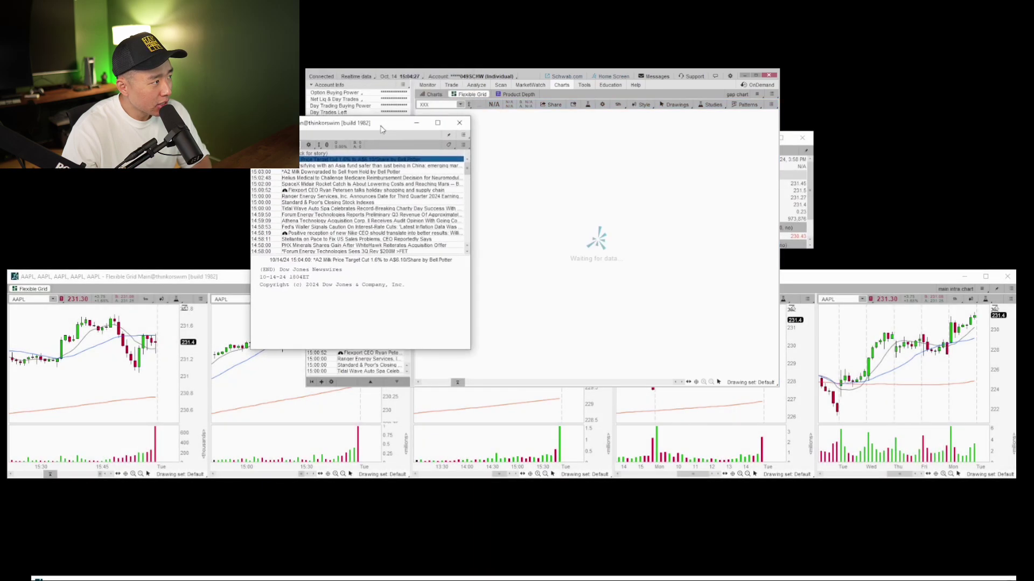
Step: Reshape the detached Live News window into a thin strip over the five charts' header bars and link it to the Red group
drag(470, 118, 1015, 271)
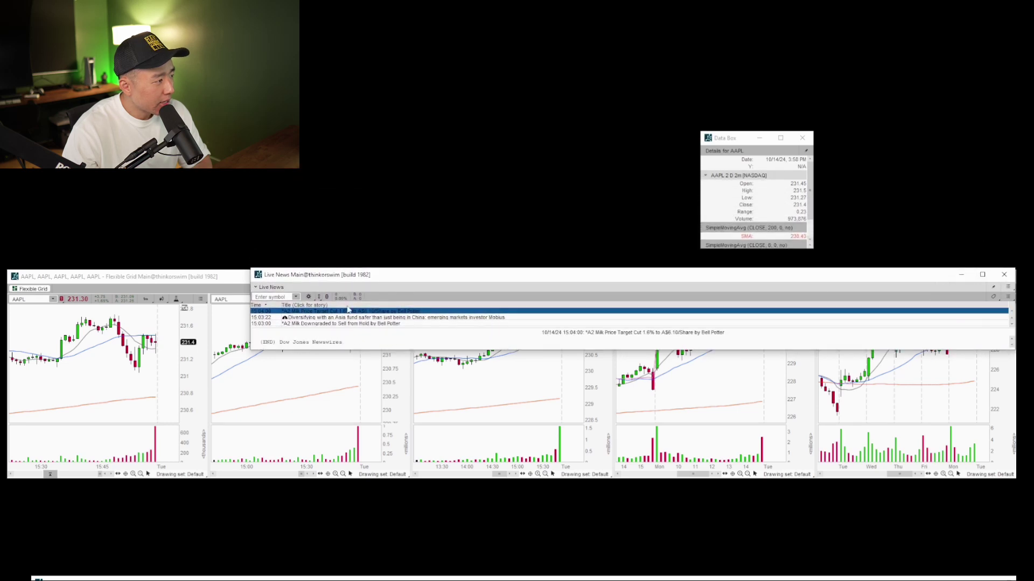
drag(250, 350, 9, 303)
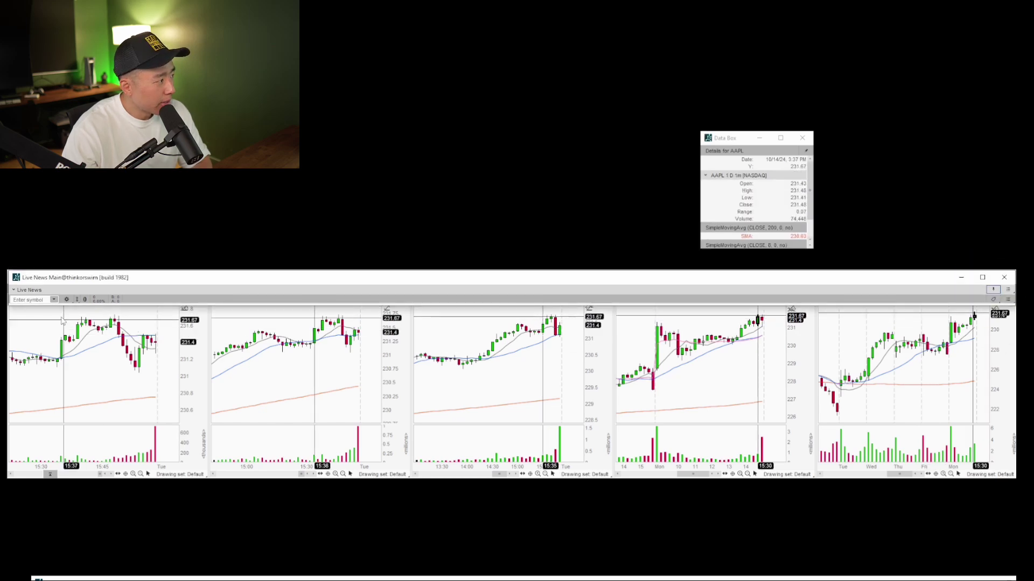
click(77, 300)
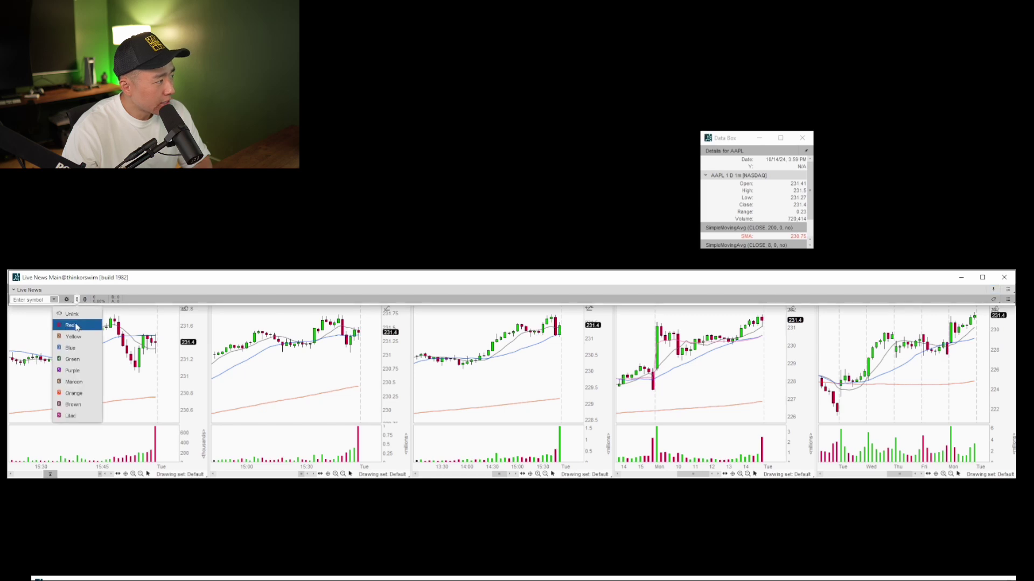
click(74, 325)
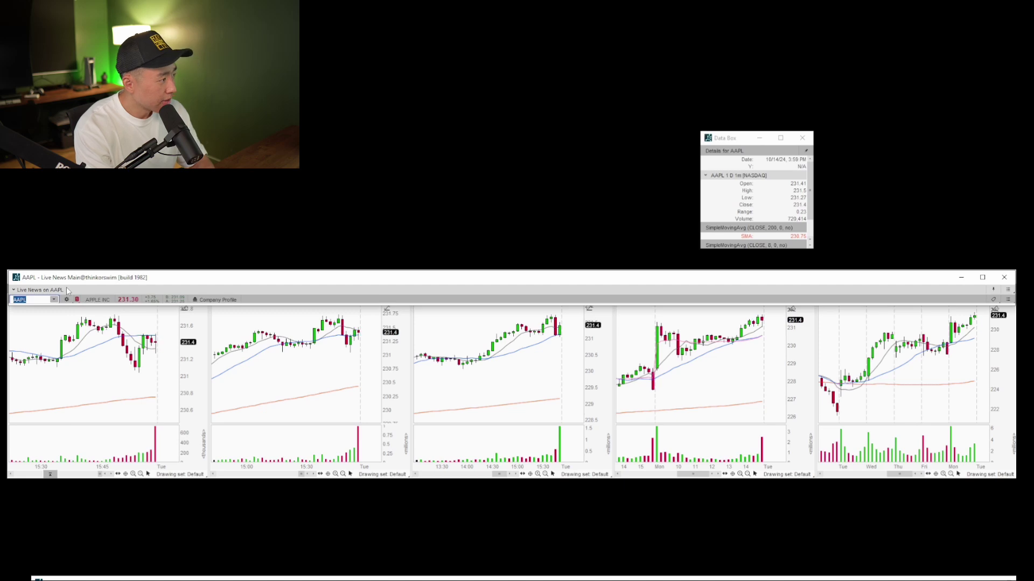
Step: Switch the linked symbol to TSLA and move the larger Live News window down below the charts
text(TSLA)
key(Return)
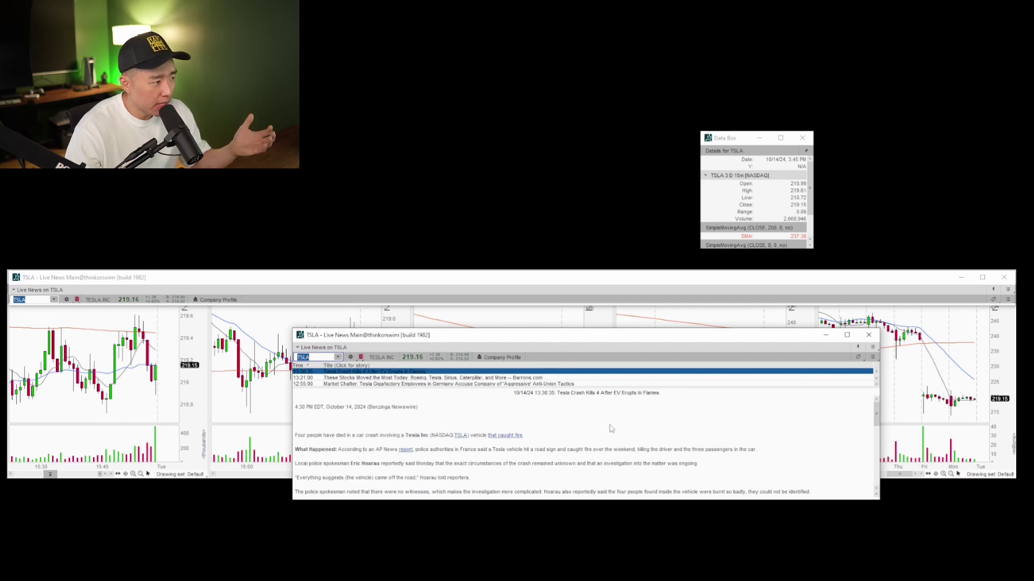
drag(645, 339, 639, 521)
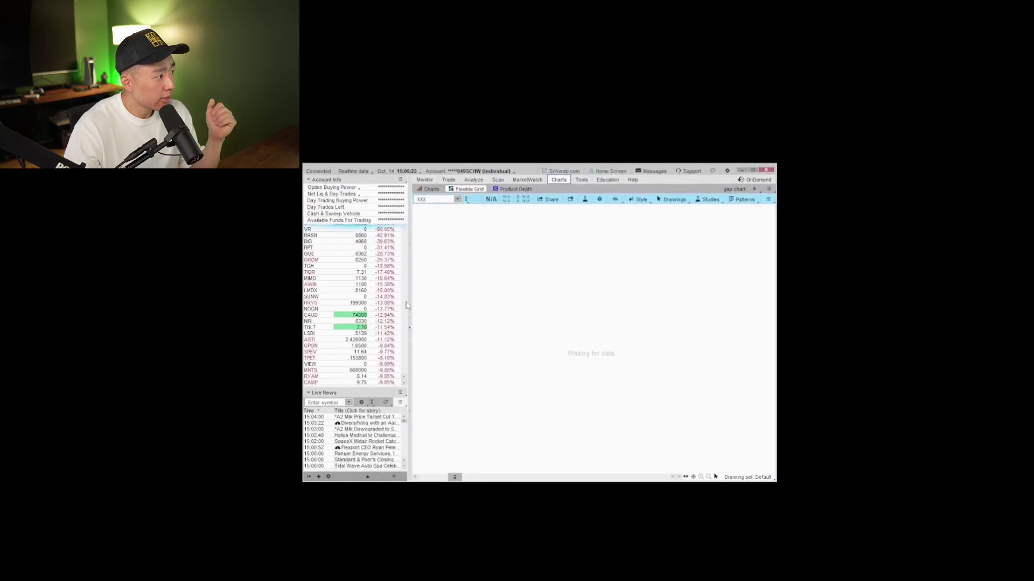
Step: Detach the gap chart flexible grid into its own larger window and show the cell's side bar through grid customization
click(762, 200)
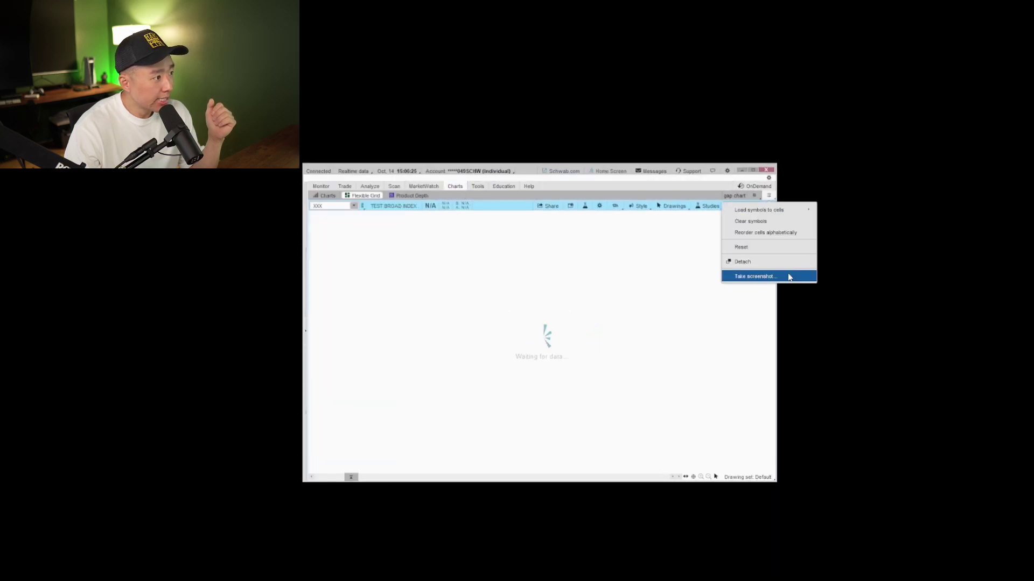
click(787, 254)
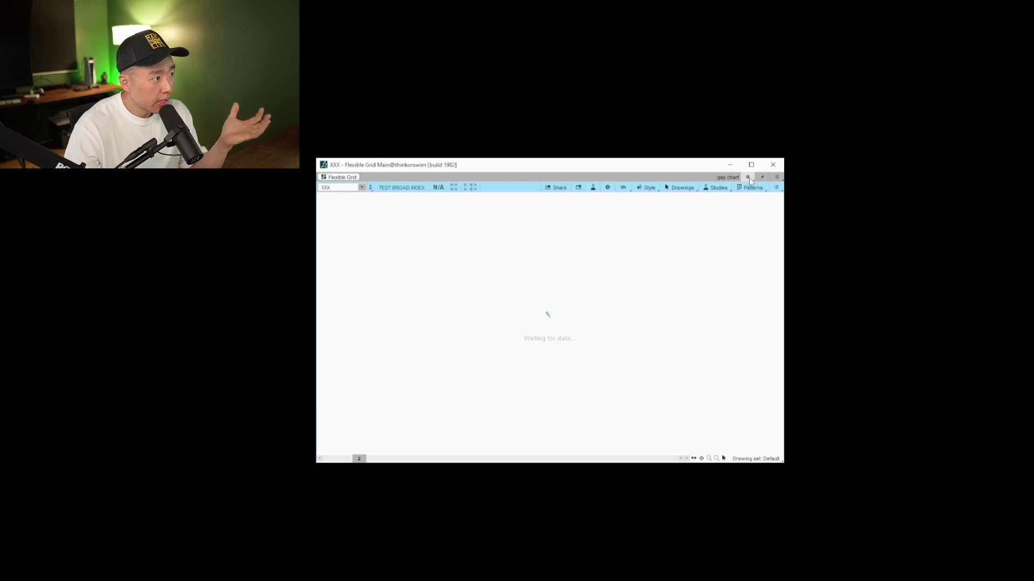
click(748, 178)
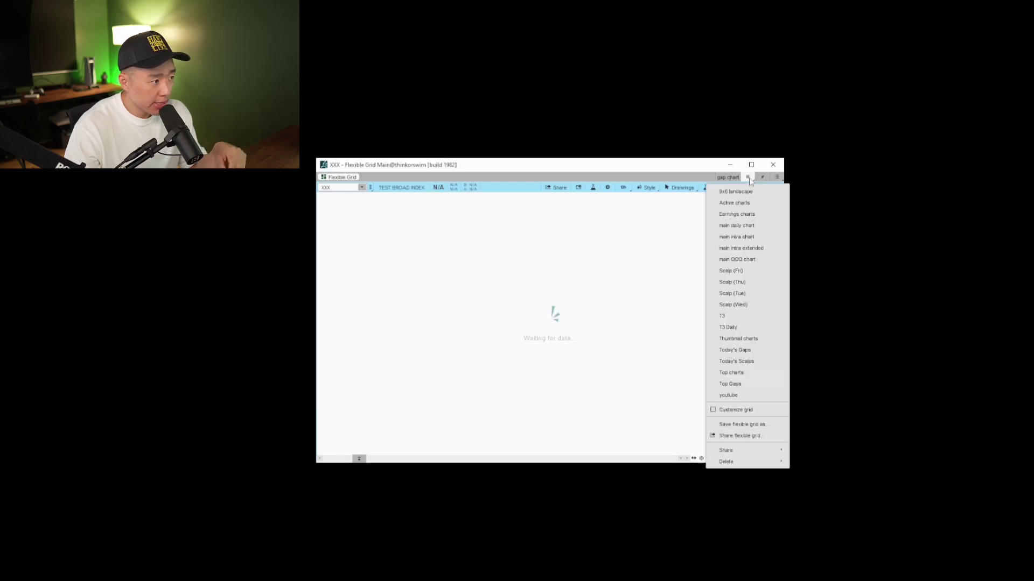
click(735, 410)
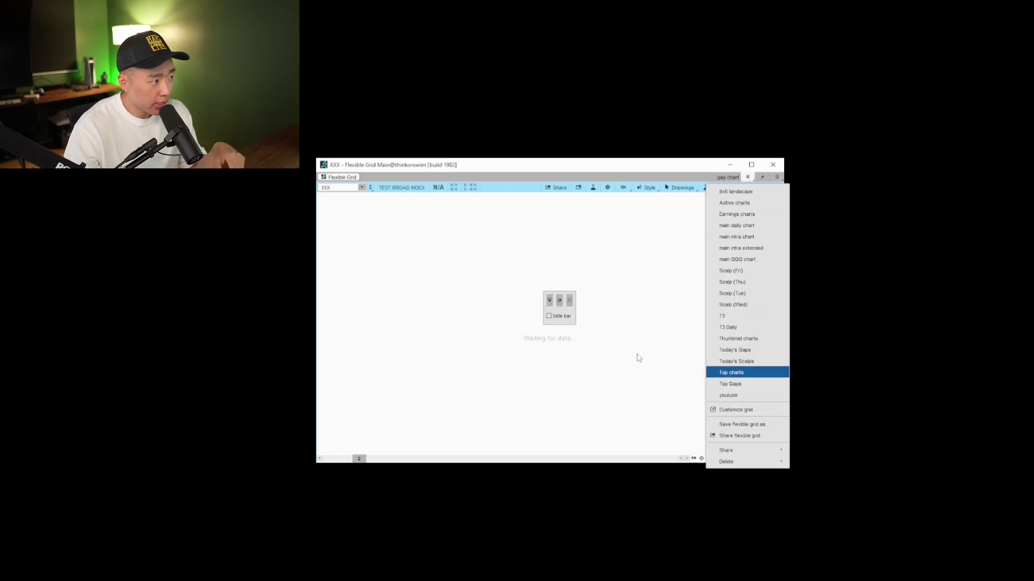
click(556, 319)
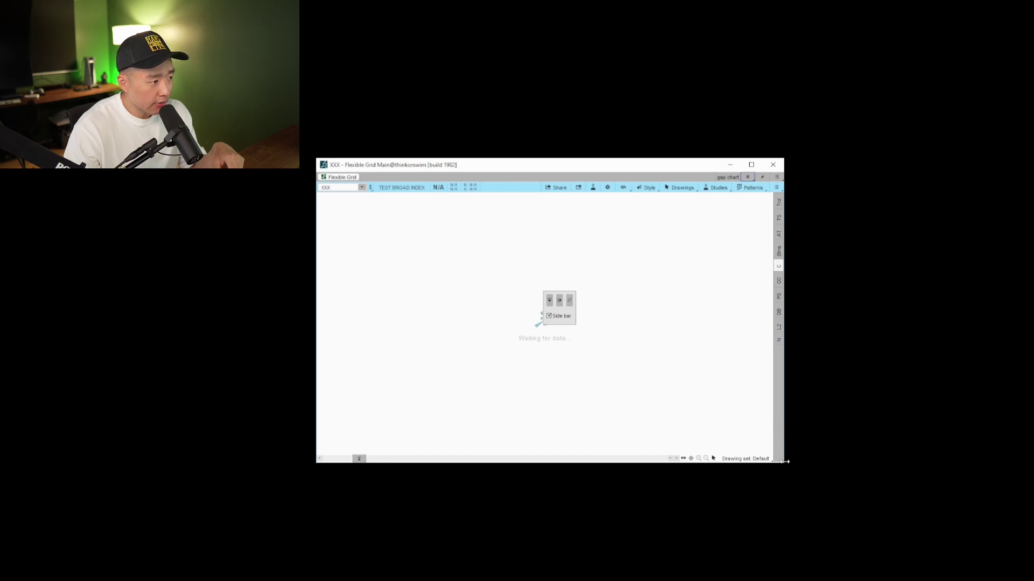
drag(784, 465, 841, 515)
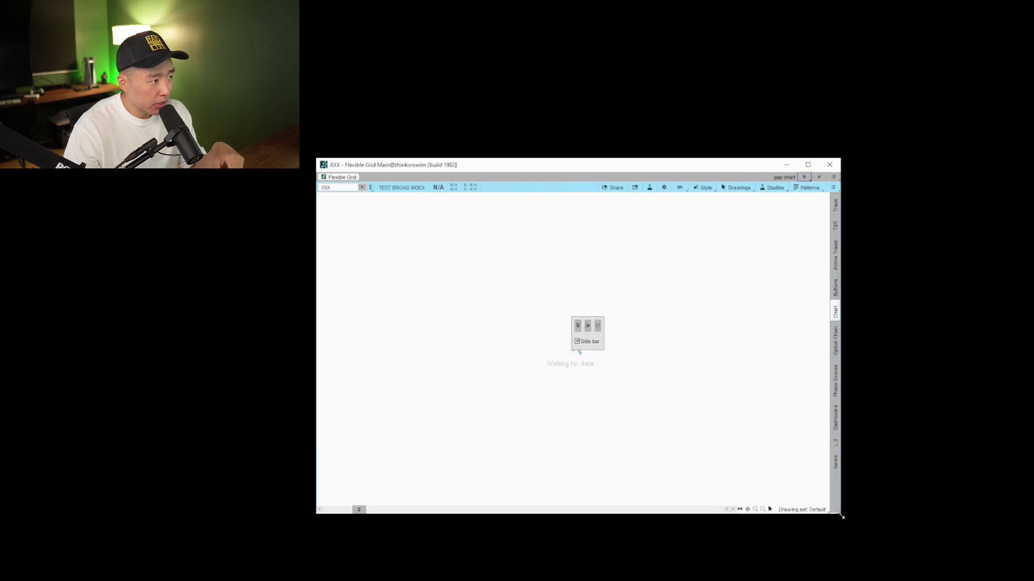
Step: Replace the chart with Active Trader in the detached grid cell and turn off grid customization
click(836, 257)
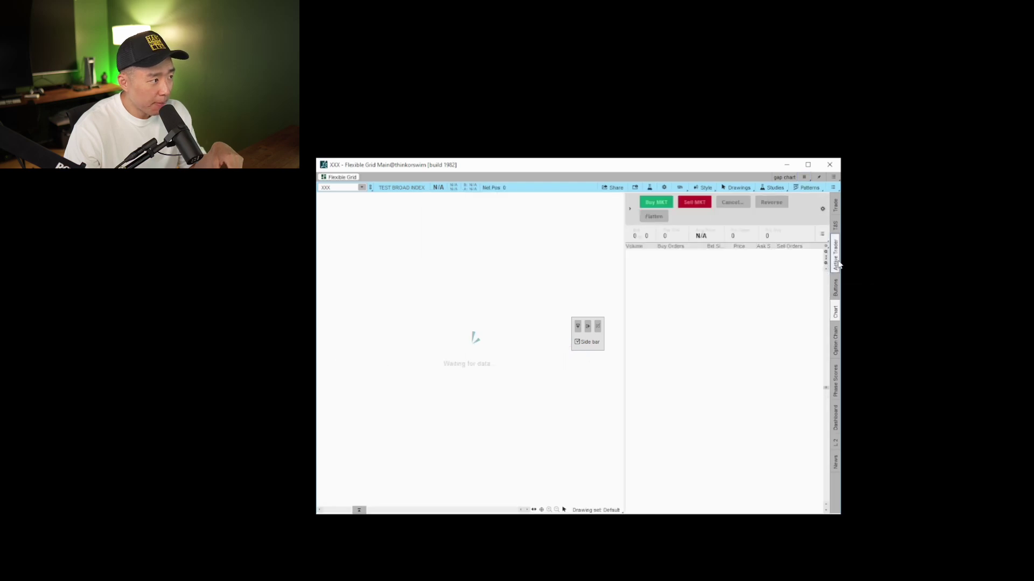
click(835, 313)
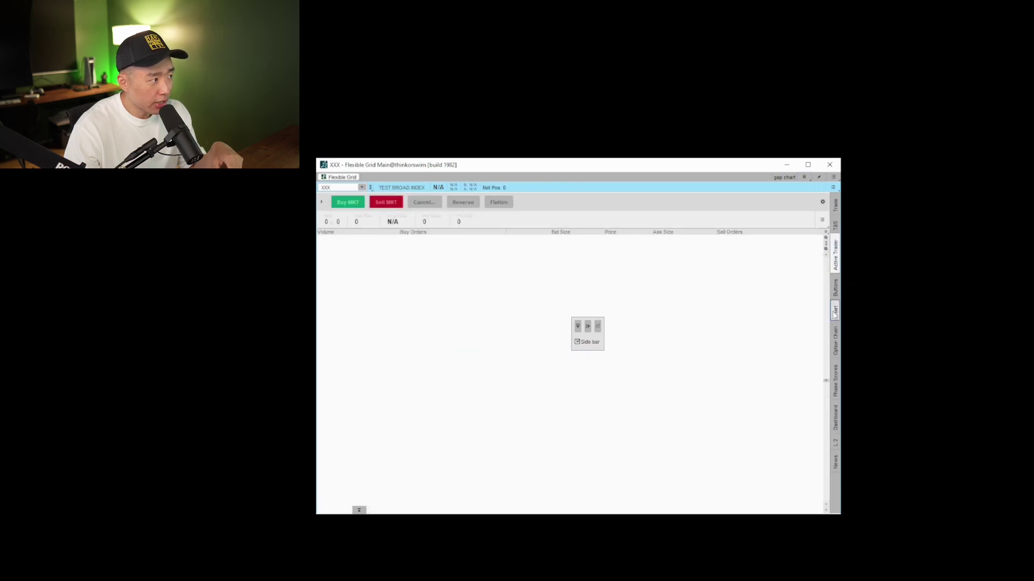
click(804, 177)
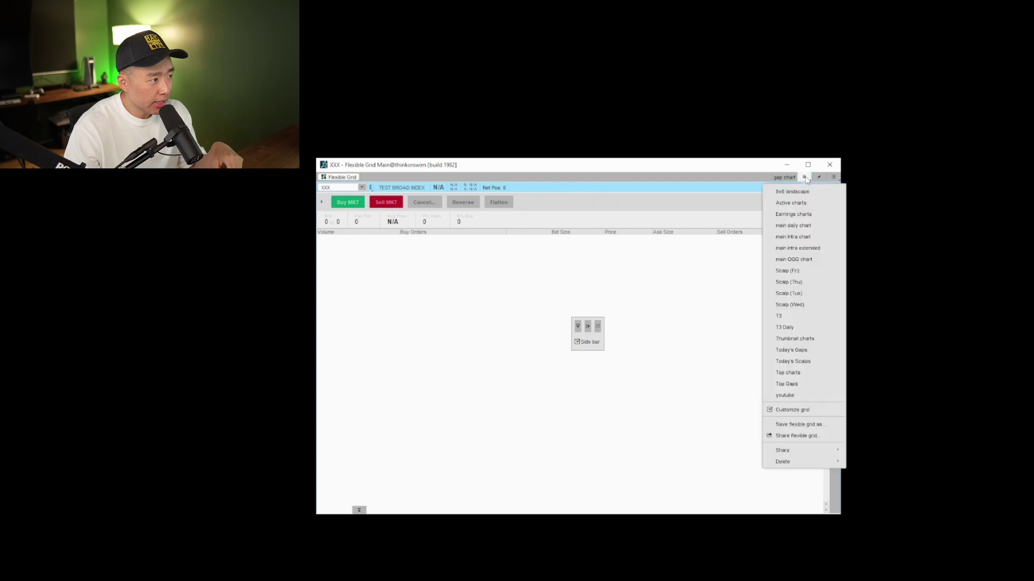
click(790, 411)
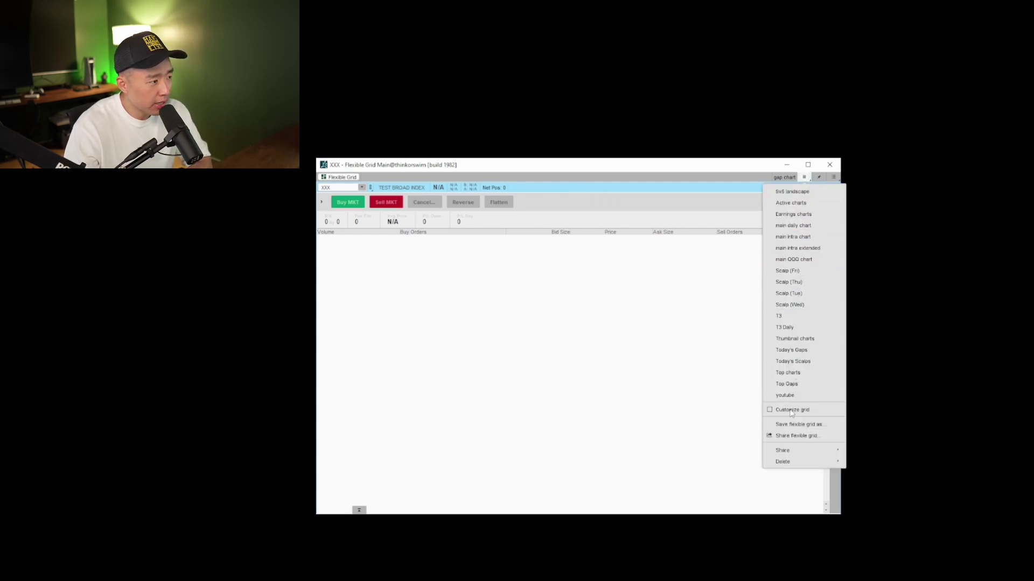
click(725, 397)
Step: Turn grid customization back on to hide the cell's side bar, and leave customization
click(805, 178)
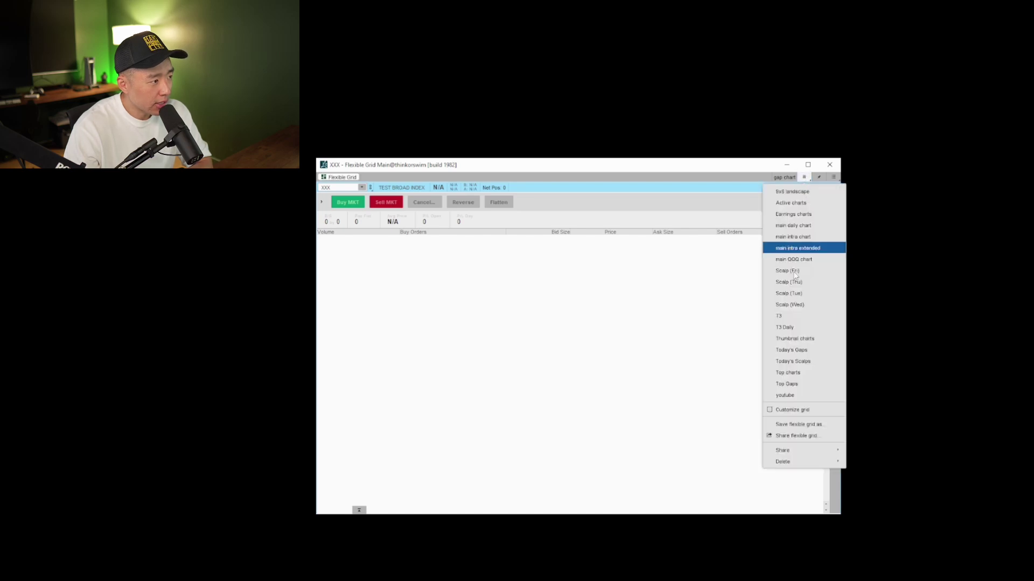
click(790, 411)
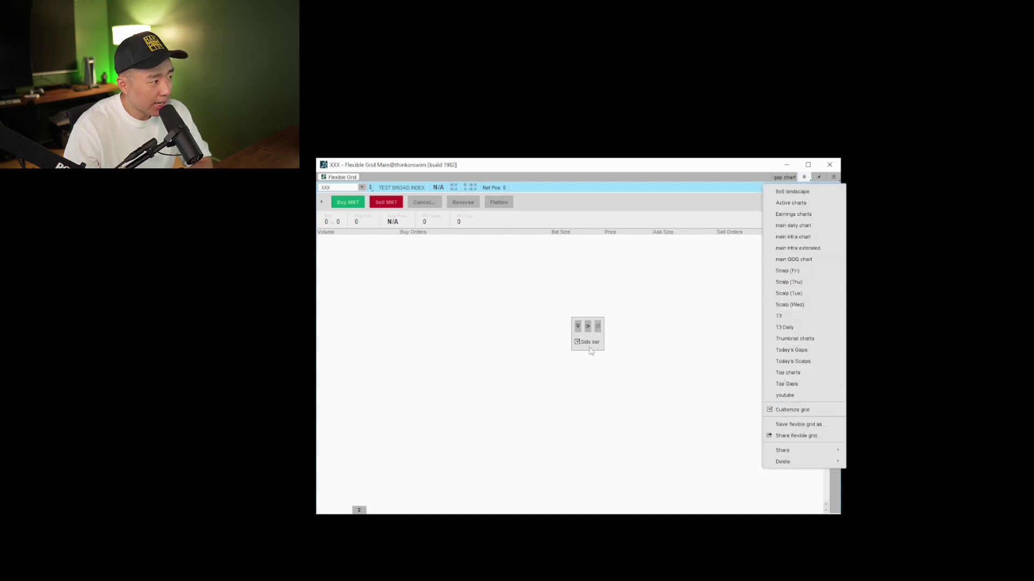
click(589, 343)
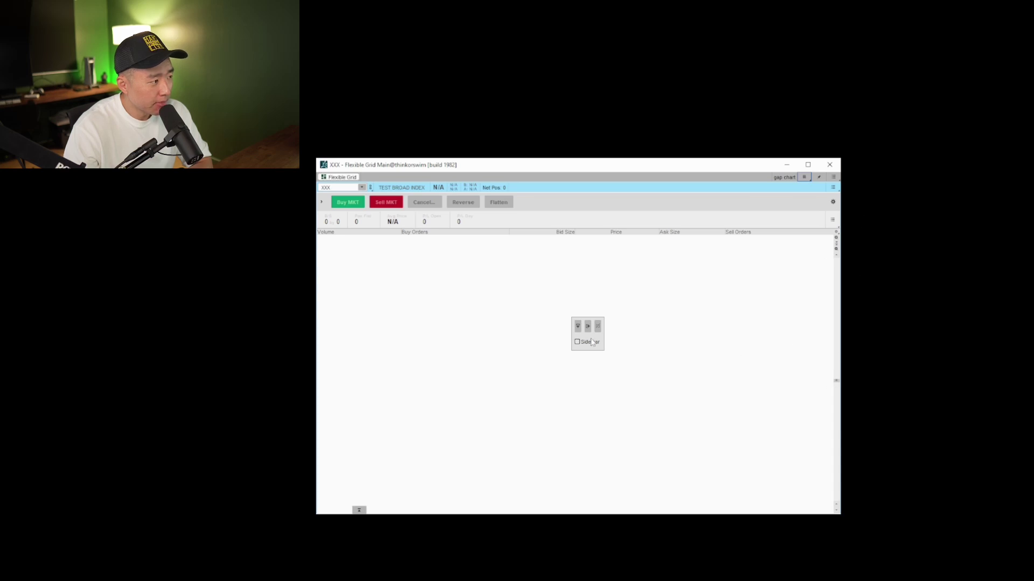
click(807, 178)
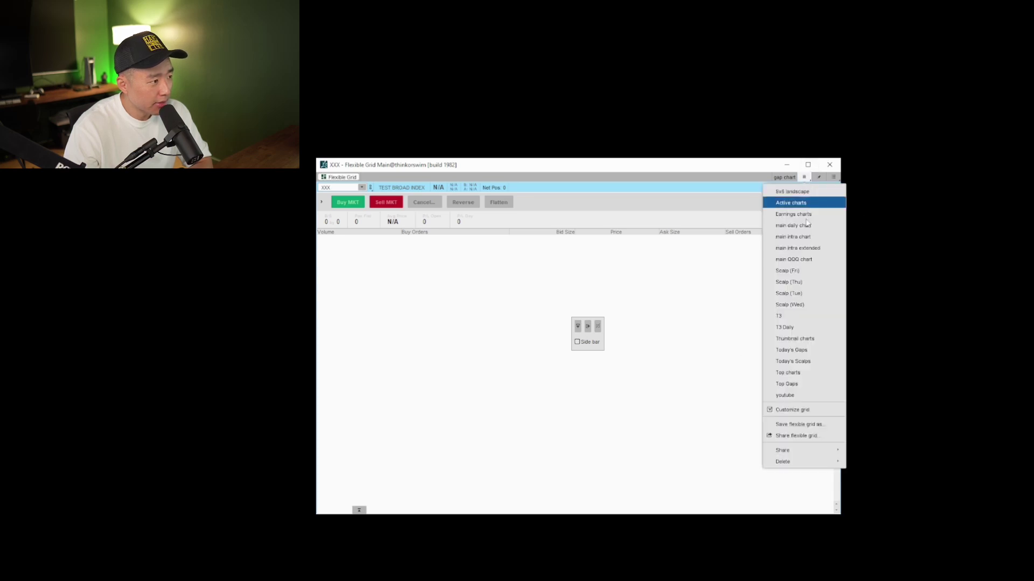
click(819, 411)
Step: Shrink the detached Active Trader window and load the symbol AAPL in it
drag(840, 518, 726, 483)
click(341, 187)
text(AAPL)
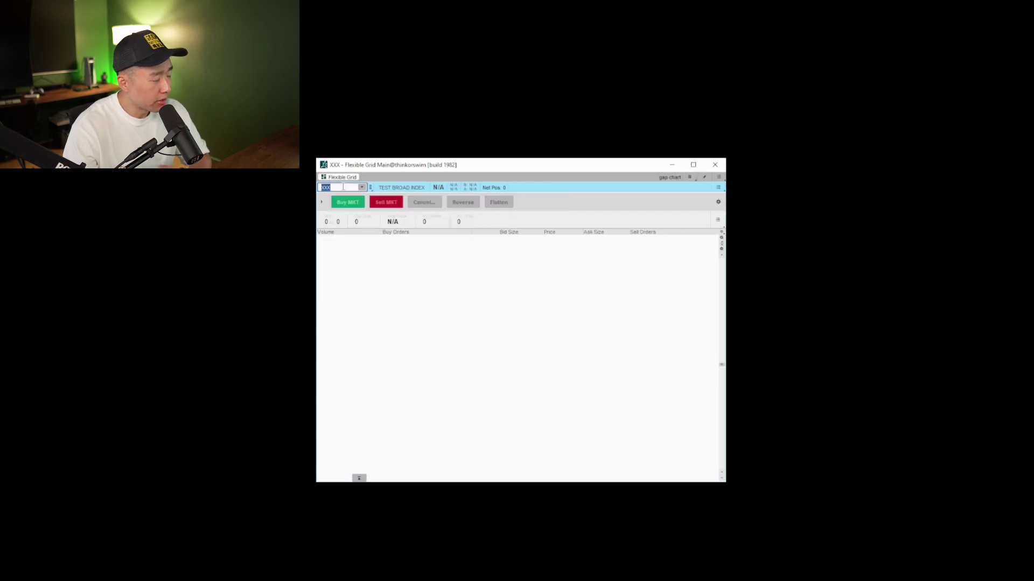
key(Return)
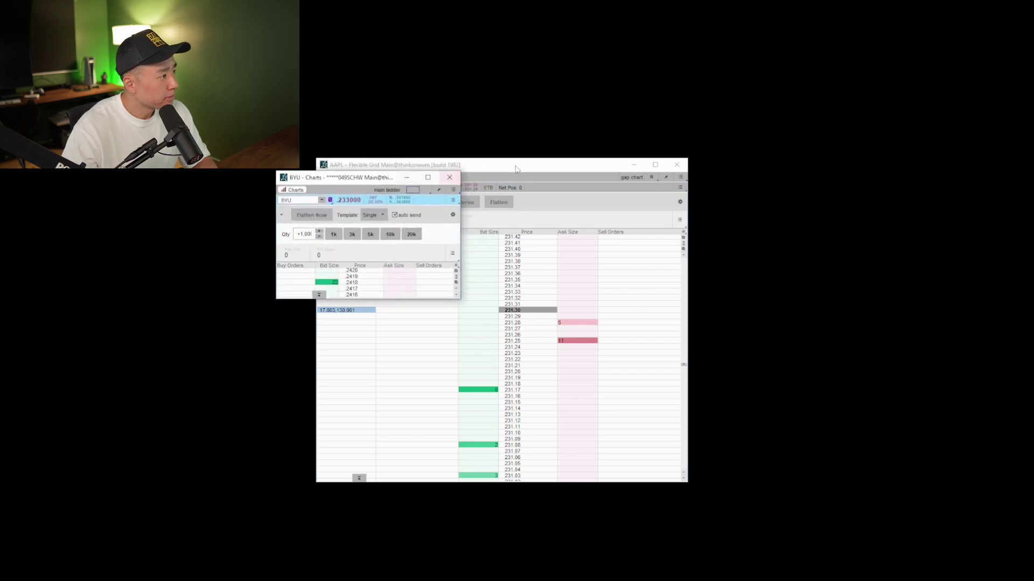
Step: Place the AAPL Active Trader window beside an enlarged BYU ladder and expand the AAPL order quantity and template controls
drag(475, 165, 681, 163)
drag(460, 301, 499, 489)
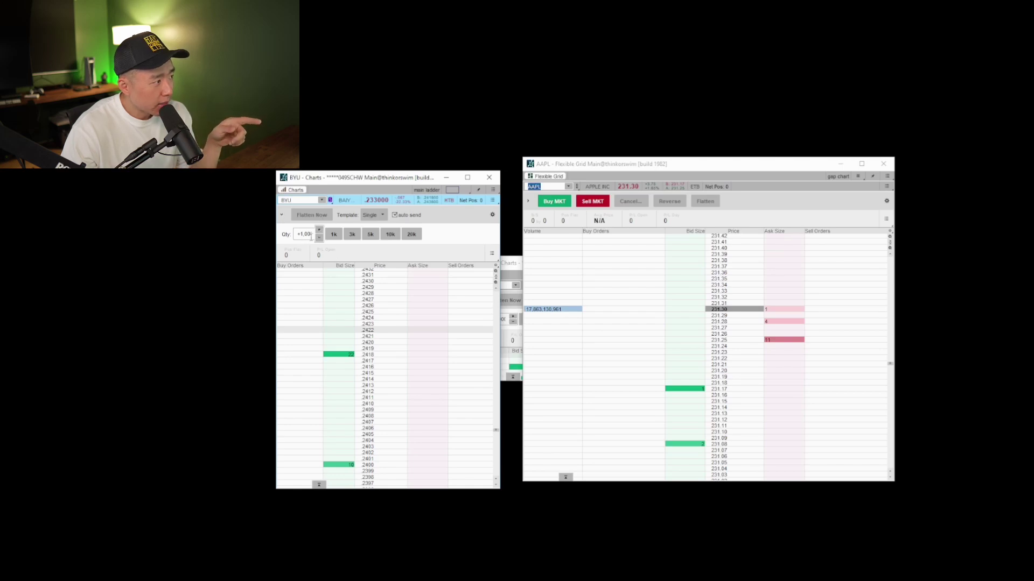
click(527, 209)
click(527, 201)
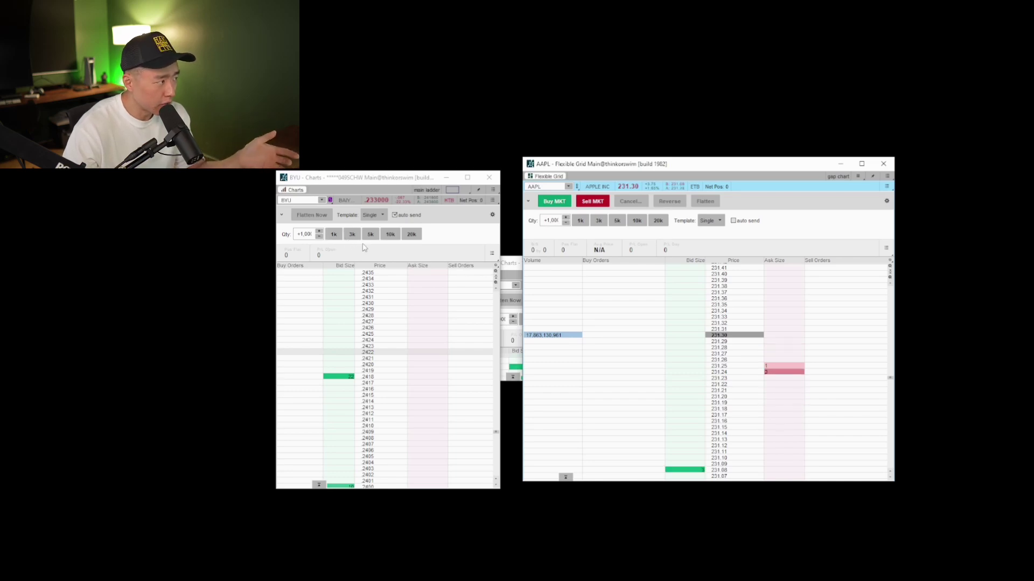
Step: Try the 3k and 5k order quantity presets in the BYU ladder and return to 1k
click(345, 237)
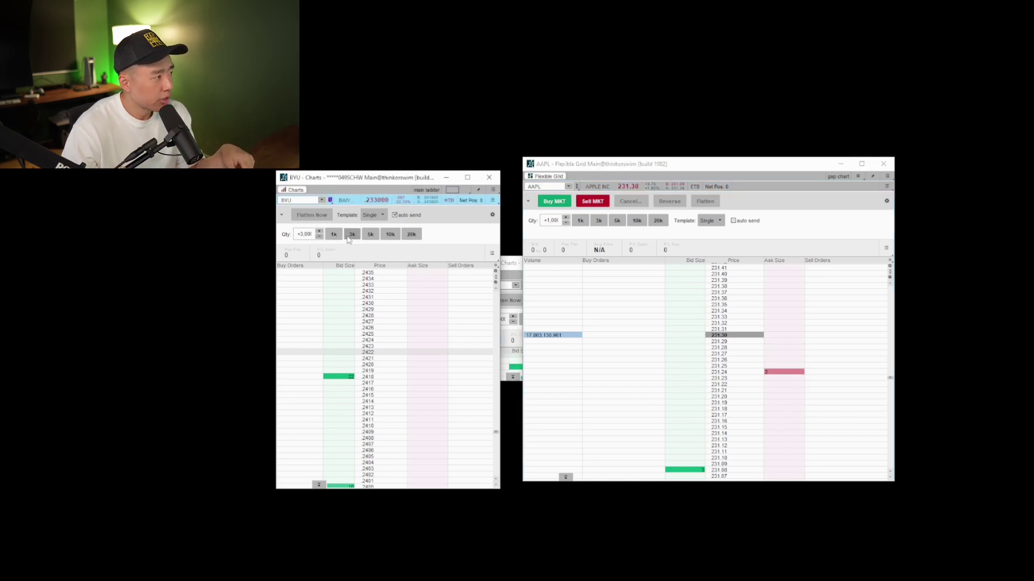
click(370, 234)
click(341, 236)
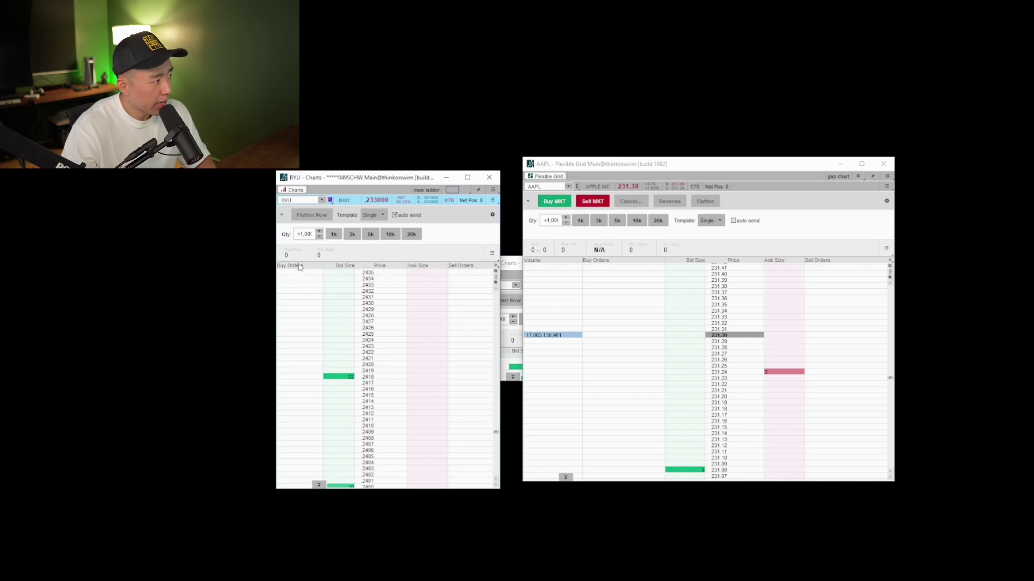
Step: Make the BYU ladder window slightly narrower
click(422, 273)
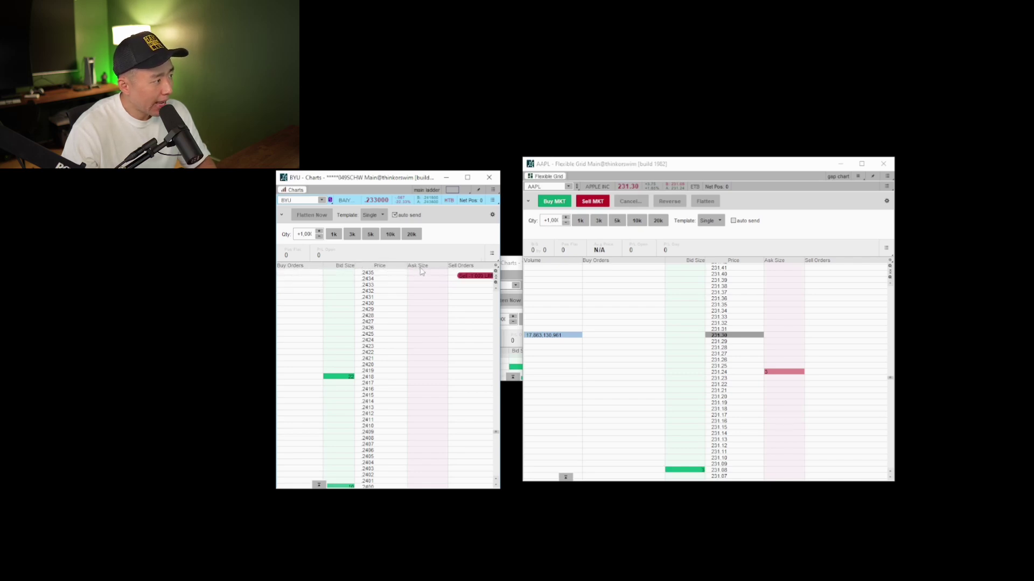
click(470, 272)
drag(500, 249, 489, 249)
click(409, 383)
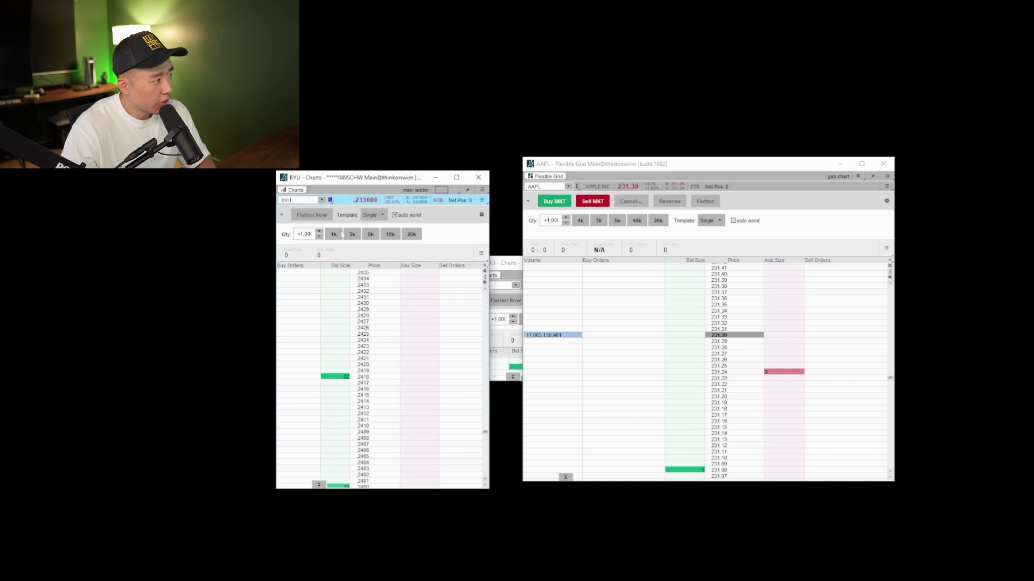
Step: Load the symbol AAPL in the BYU ladder window
click(305, 199)
text(AA)
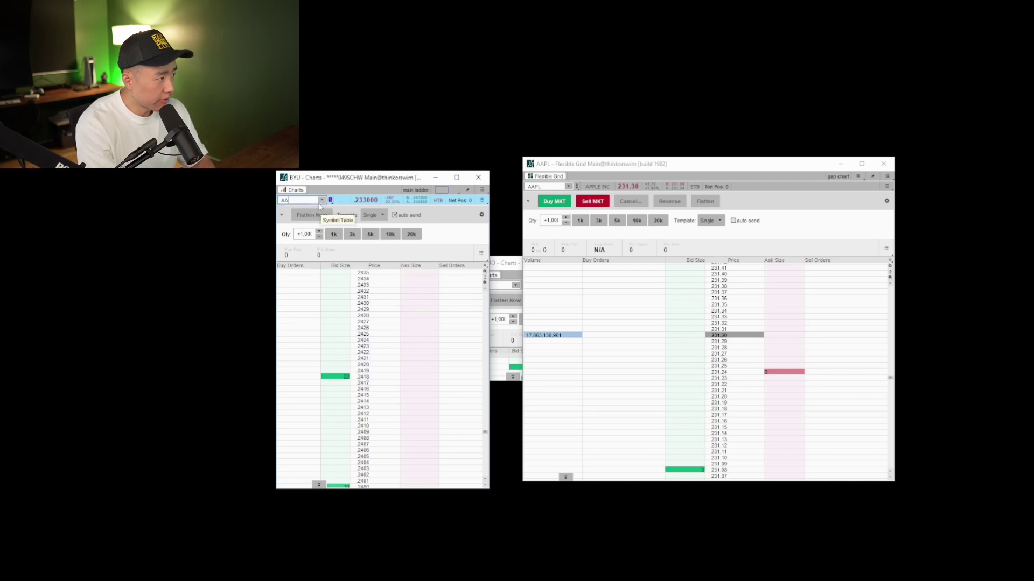
text(PL)
key(Return)
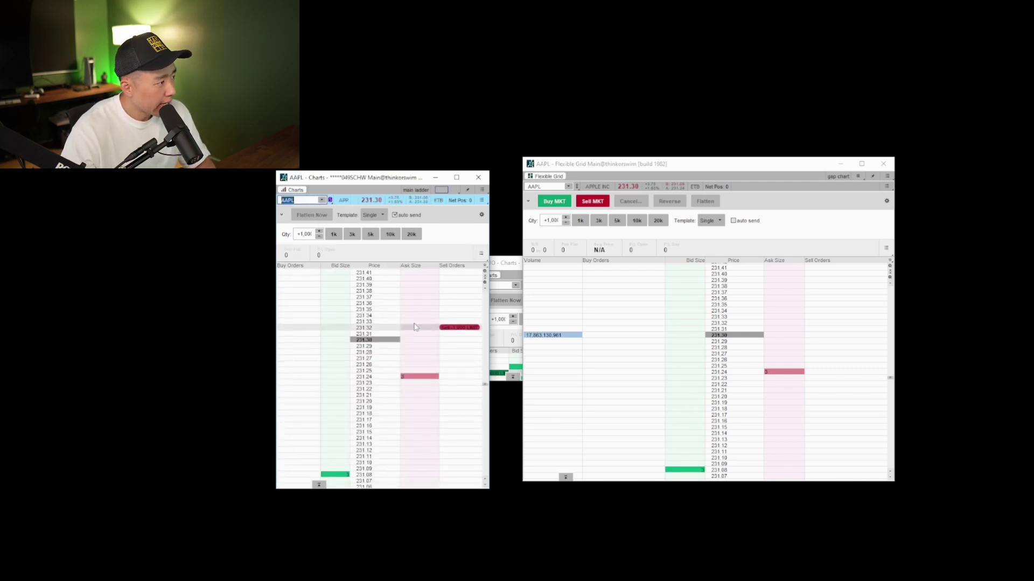
Step: Set the order quantity in the narrow AAPL main ladder window to 1
click(308, 234)
key(BackSpace)
key(BackSpace)
key(BackSpace)
key(BackSpace)
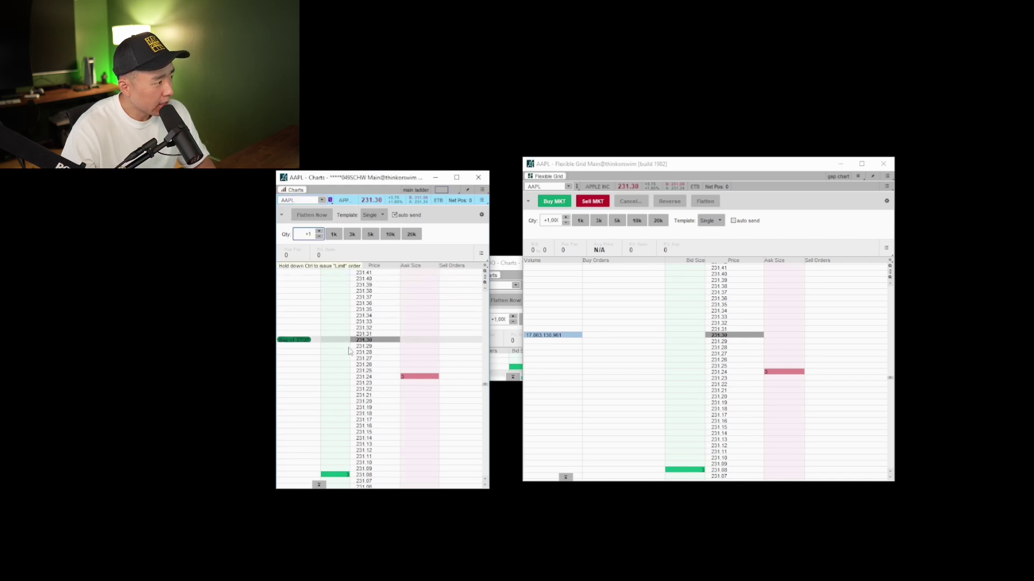
Step: Examine the bid and ask sizes at price levels above and below the last price in the main ladder
drag(341, 421, 369, 342)
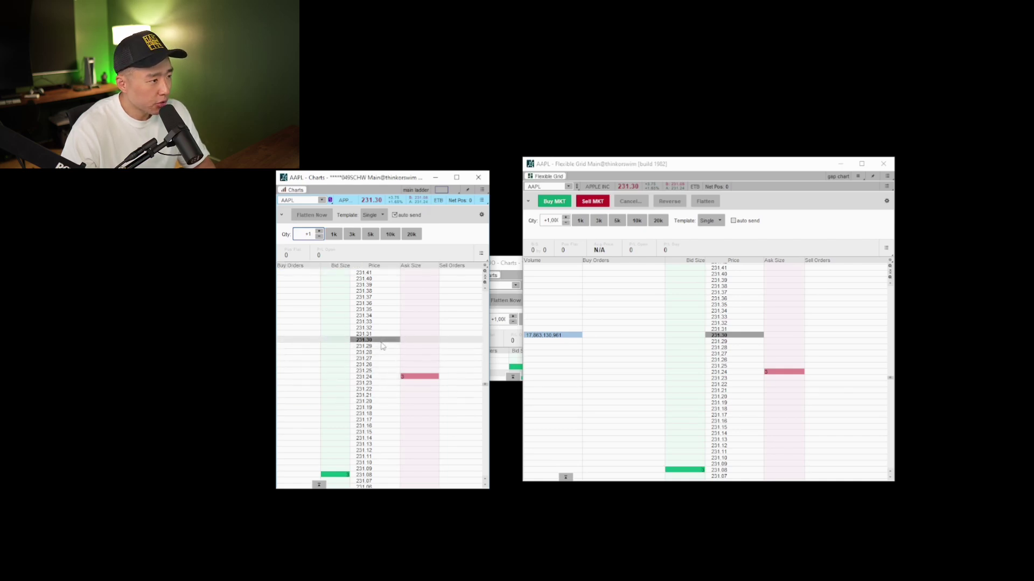
scroll(395, 372, up, 10)
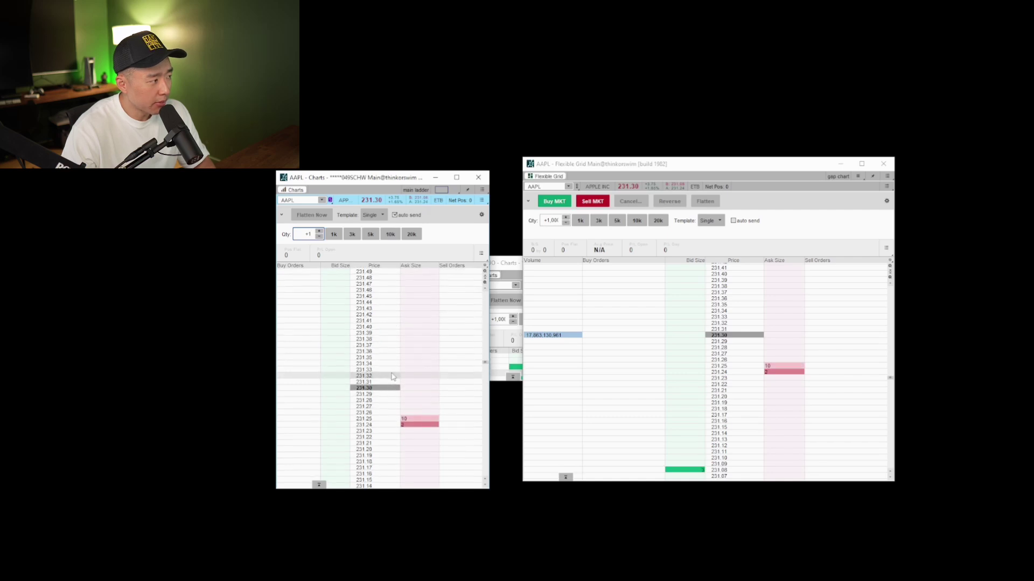
scroll(400, 382, up, 4)
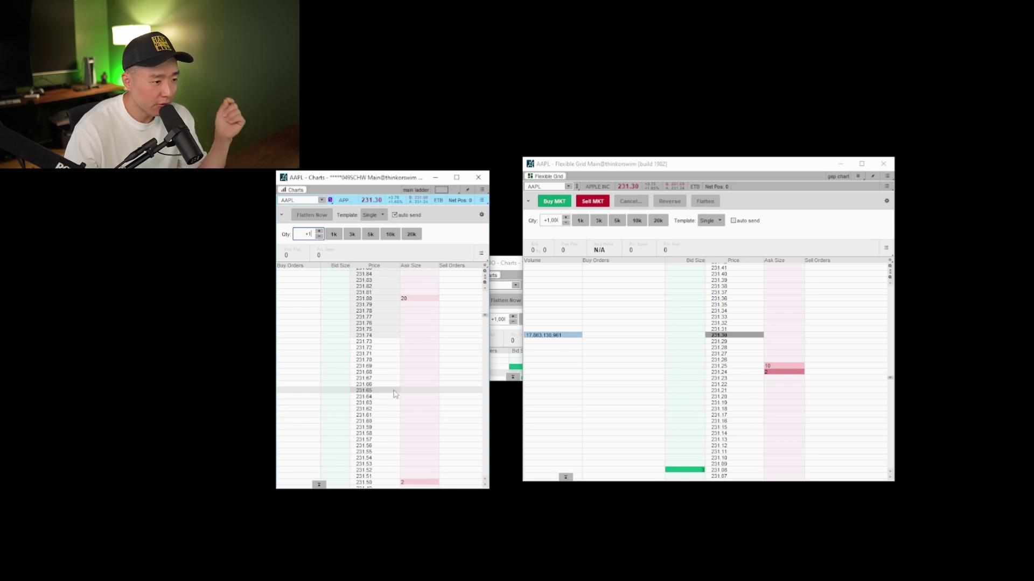
scroll(393, 394, down, 4)
scroll(392, 396, down, 8)
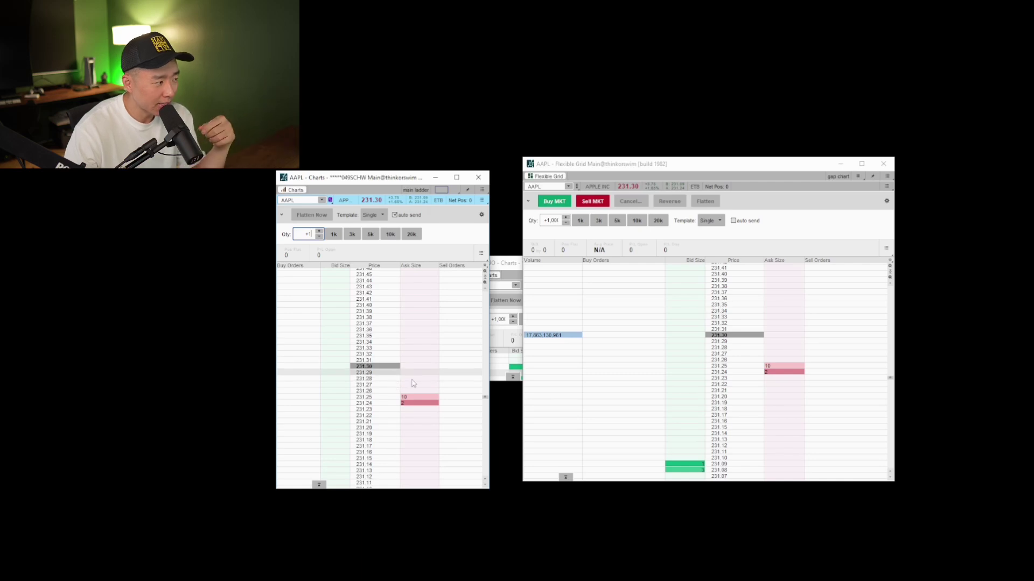
scroll(439, 415, up, 4)
scroll(439, 414, down, 7)
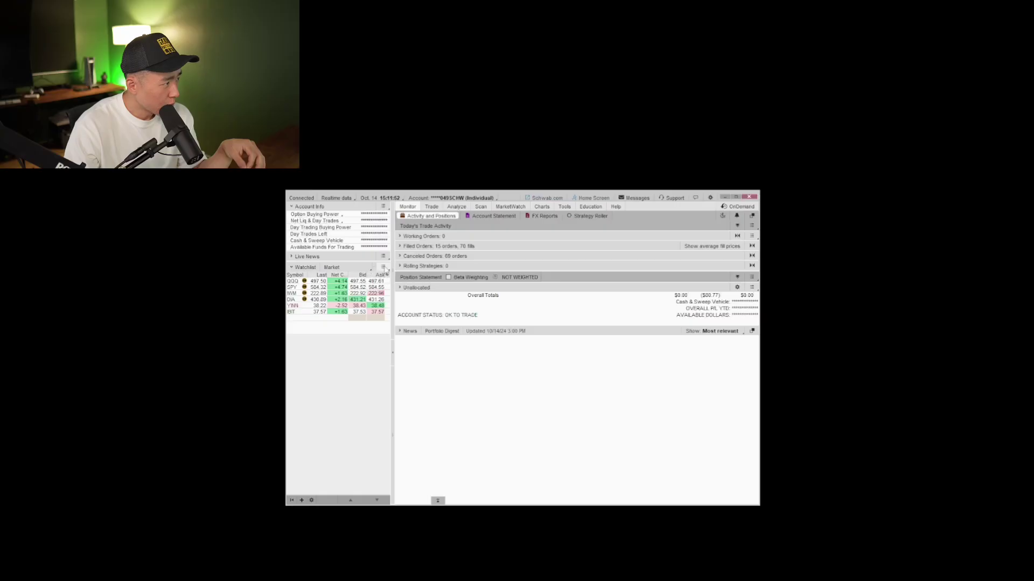
Step: Detach the Watchlist gadget and place it as a narrow, tall window beside the main window
click(385, 268)
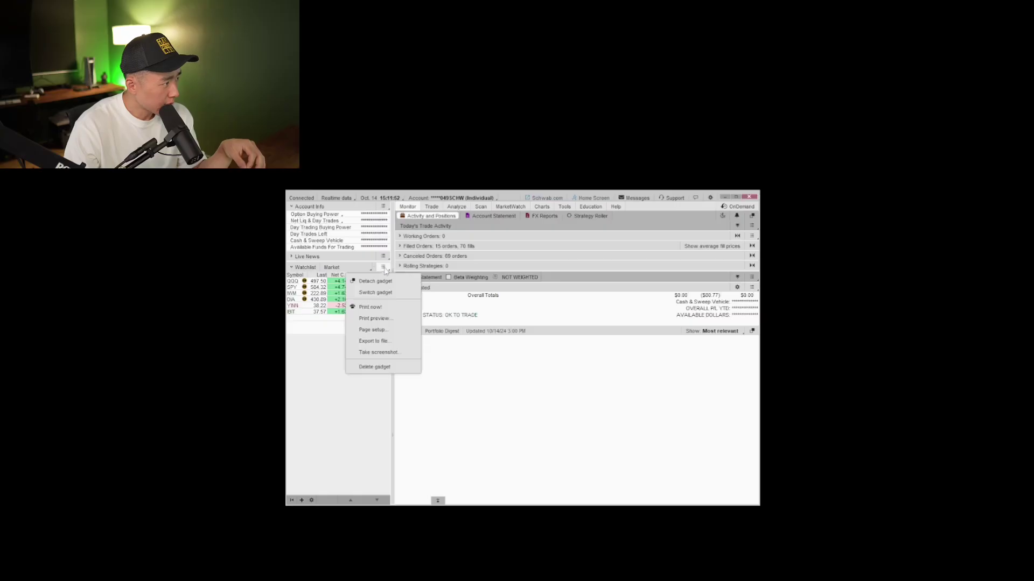
click(385, 281)
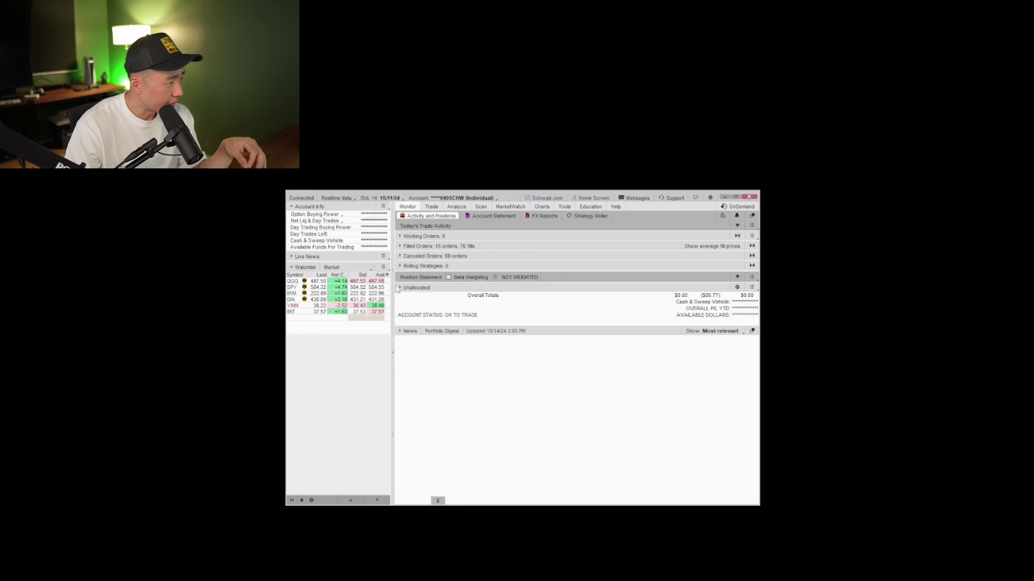
drag(366, 272, 838, 174)
drag(914, 252, 873, 448)
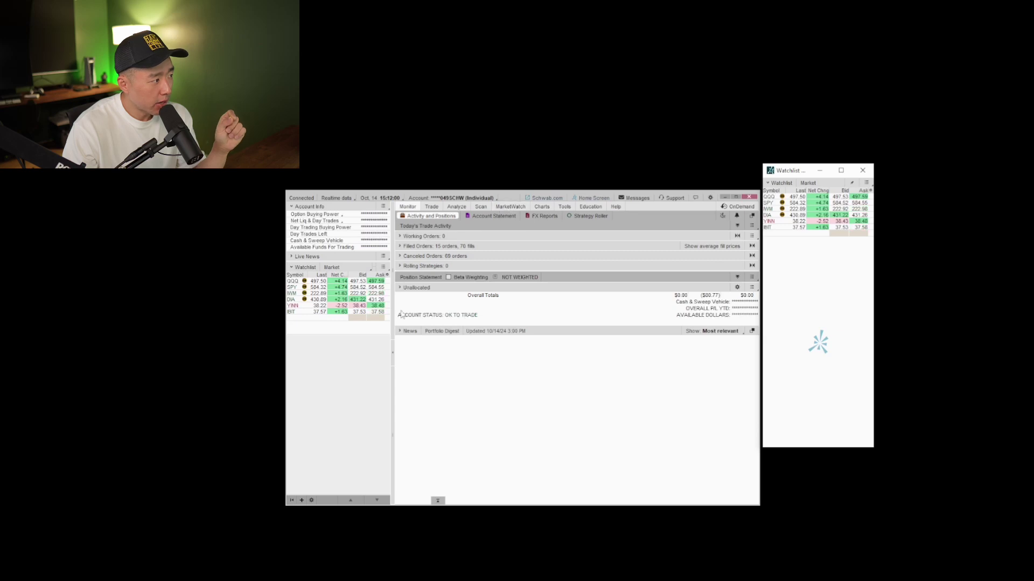
Step: Collapse the main window's gadget sidebar and detach the MarketWatch Quotes into its own window
click(393, 352)
click(408, 213)
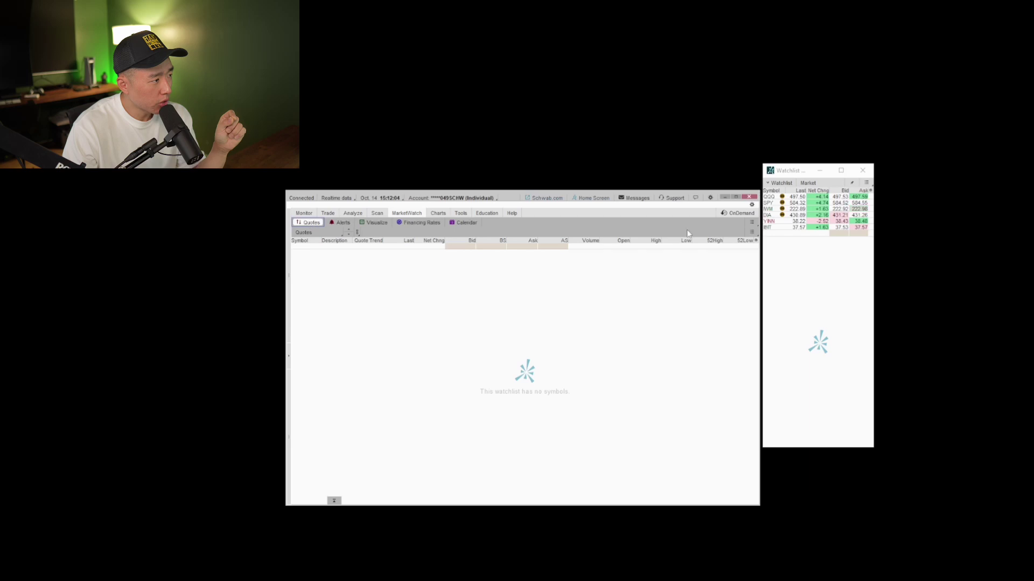
click(752, 223)
click(753, 254)
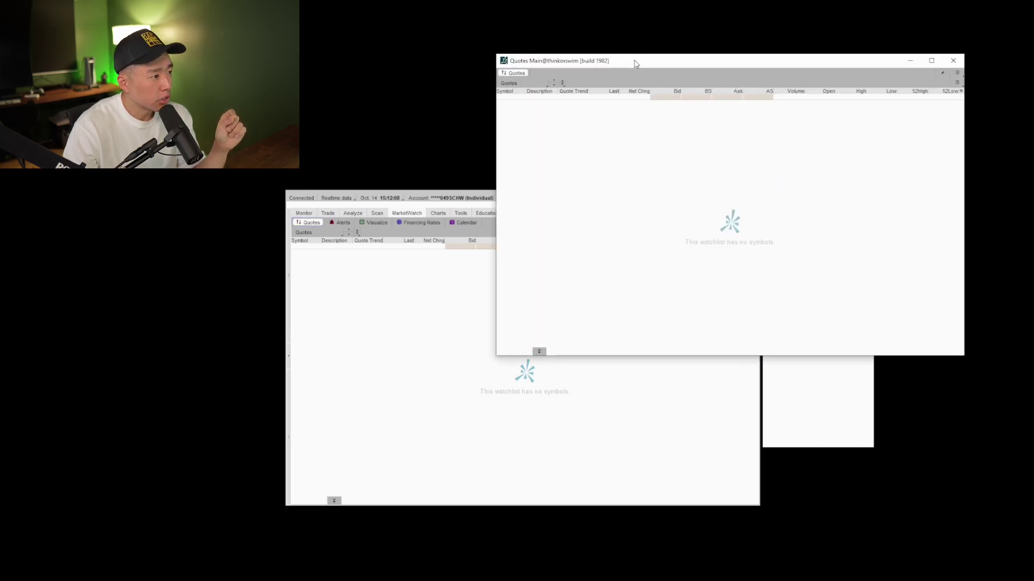
Step: Shrink the detached Quotes window to a narrow column and place it side by side with the Watchlist window
drag(461, 159, 816, 166)
drag(511, 200, 528, 0)
drag(796, 176, 461, 177)
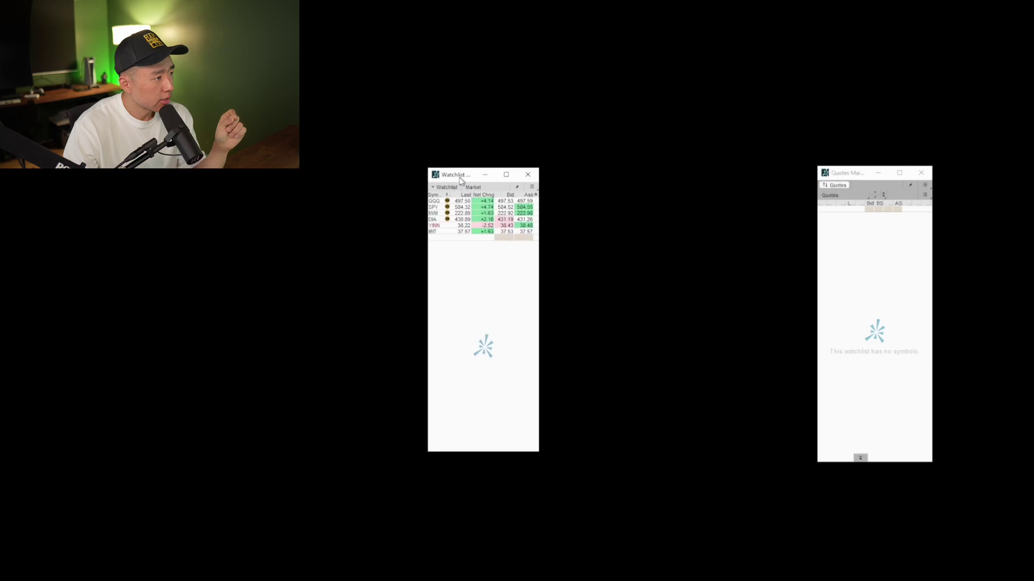
drag(849, 173, 580, 173)
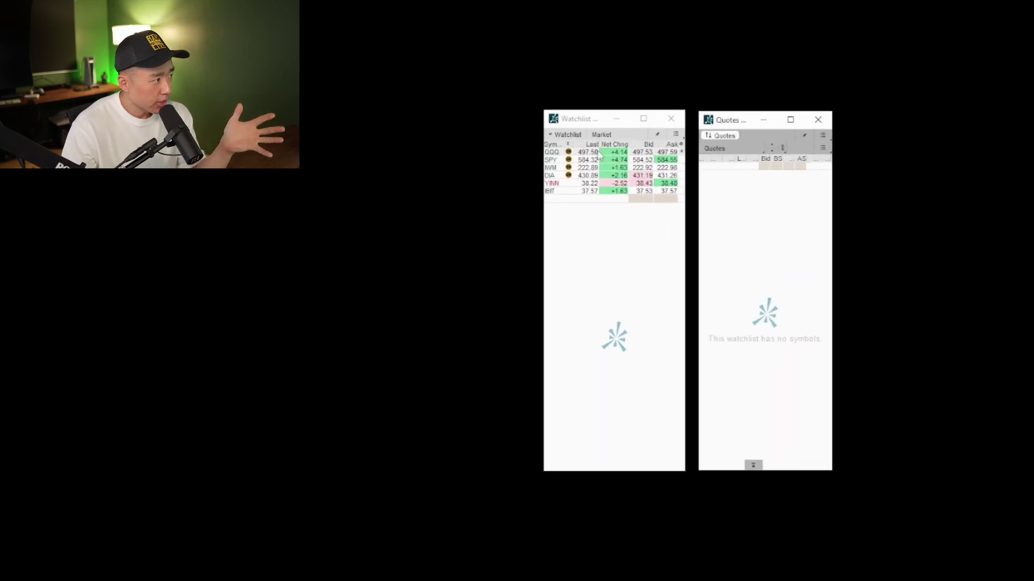
Step: Browse the personal watchlists available for the empty Quotes window and shrink the separate Magnificent 7 quotes window
click(740, 153)
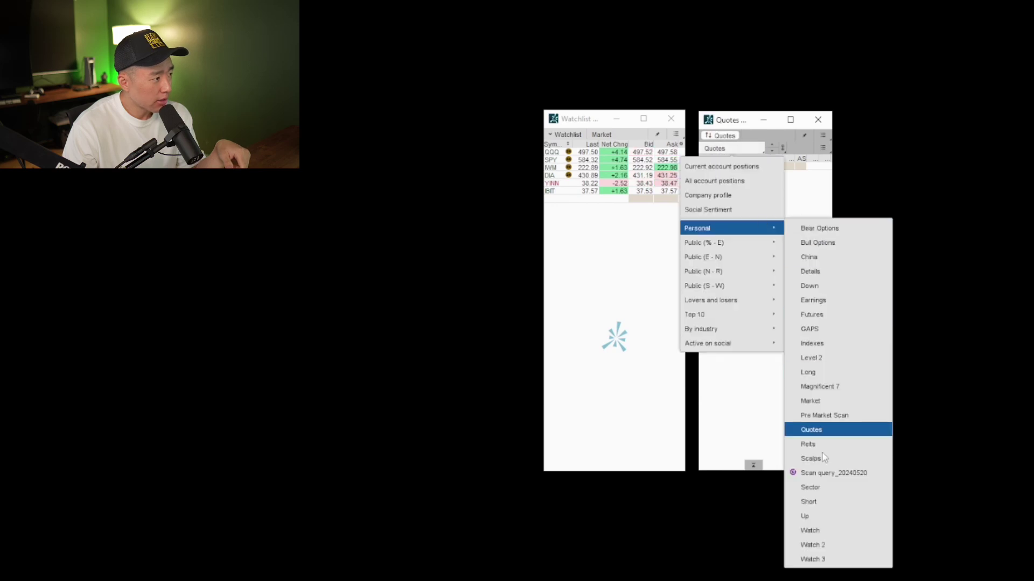
click(834, 420)
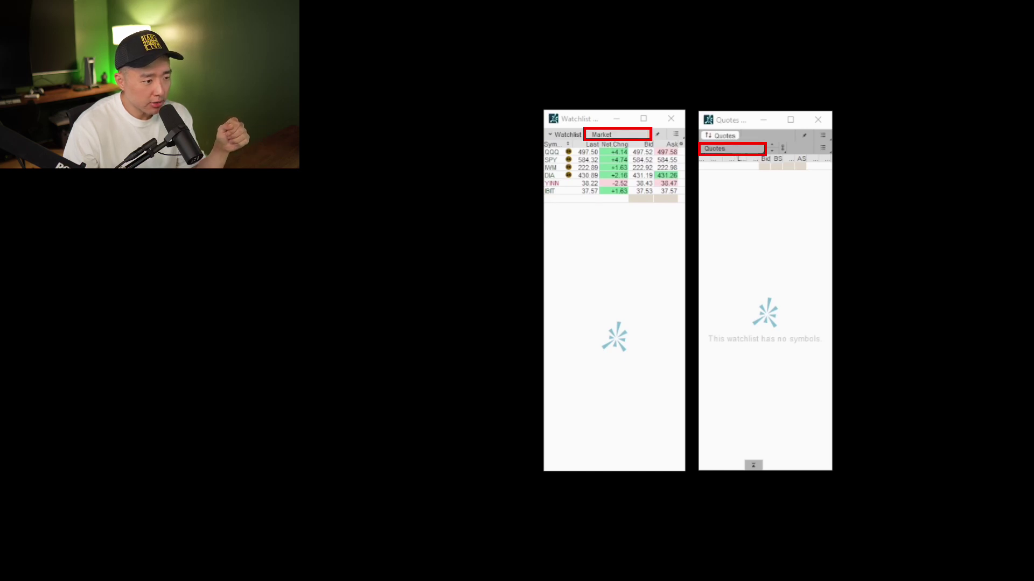
drag(992, 362, 957, 375)
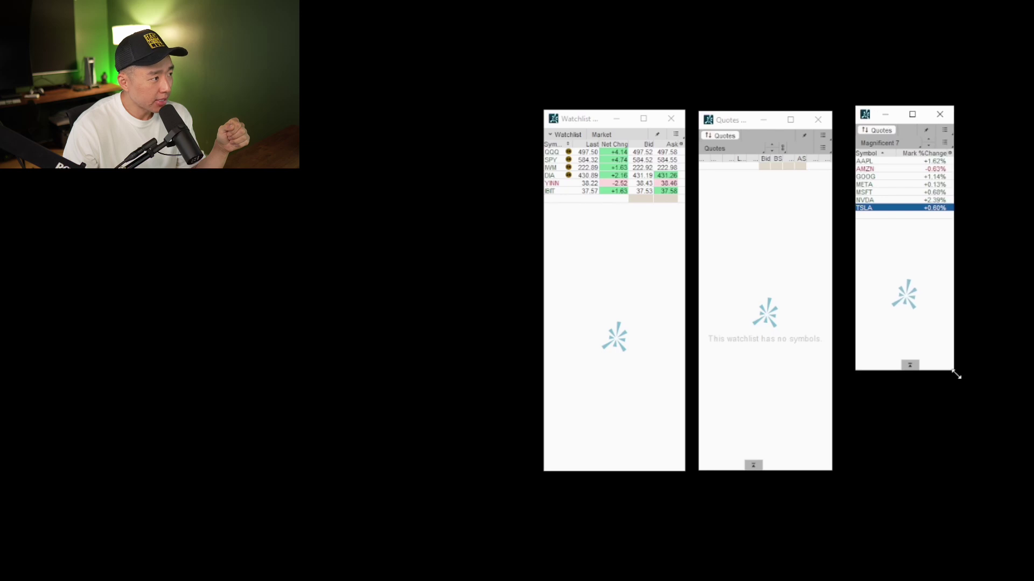
click(881, 154)
Step: Narrow the detached Watchlist window and switch it to the Magnificent 7 list
drag(540, 155, 580, 155)
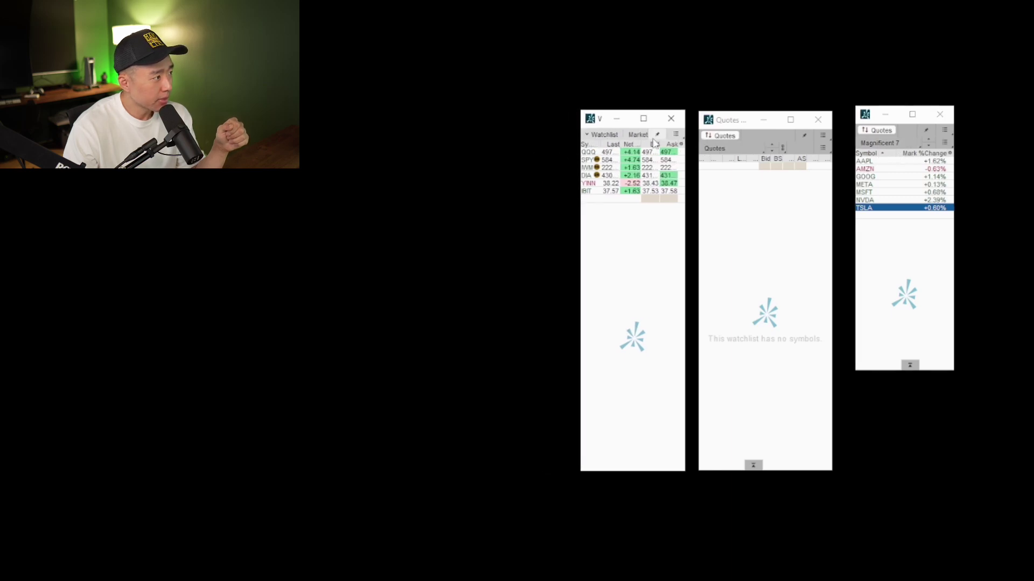
click(641, 135)
mouse_move(625, 213)
click(767, 372)
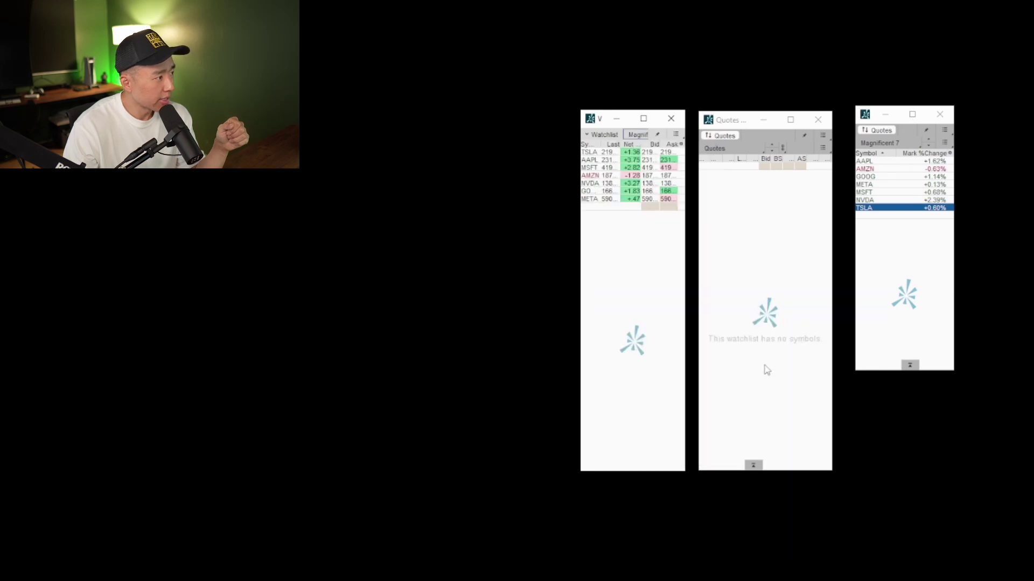
Step: Place the Watchlist window directly beside the Magnificent 7 quotes window for comparison
click(590, 118)
click(609, 147)
drag(948, 117, 921, 116)
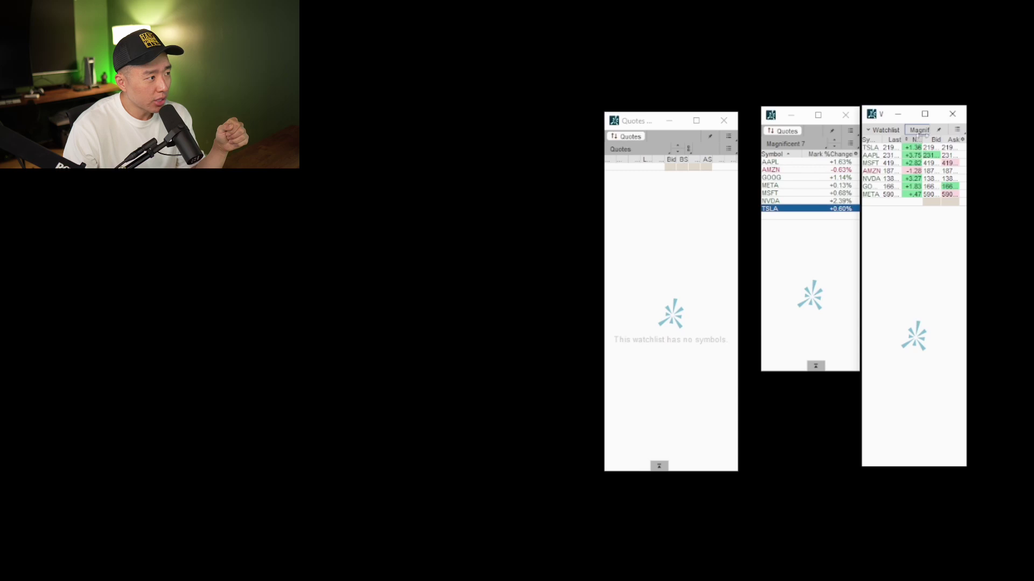